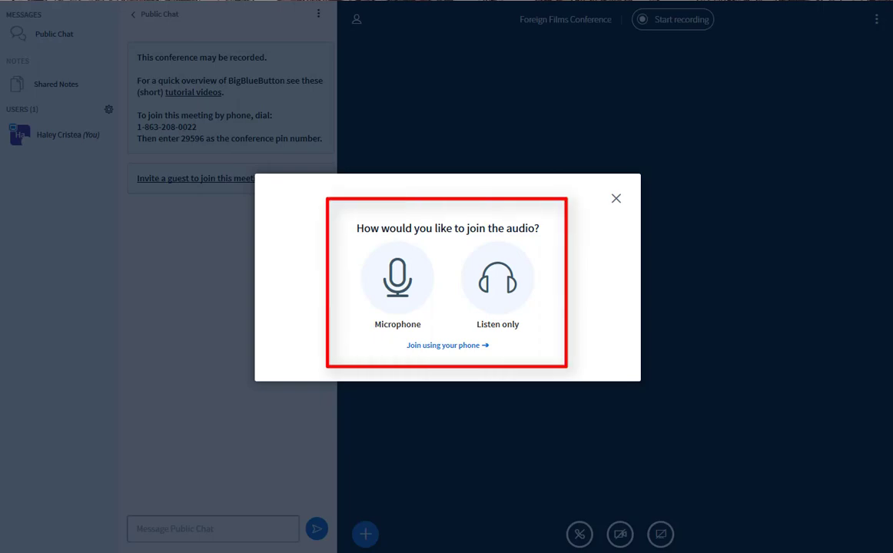
Step: Join the conference audio with the Logitech Wireless Headset microphone, allowing access and confirming that the echo test is audible
click(398, 281)
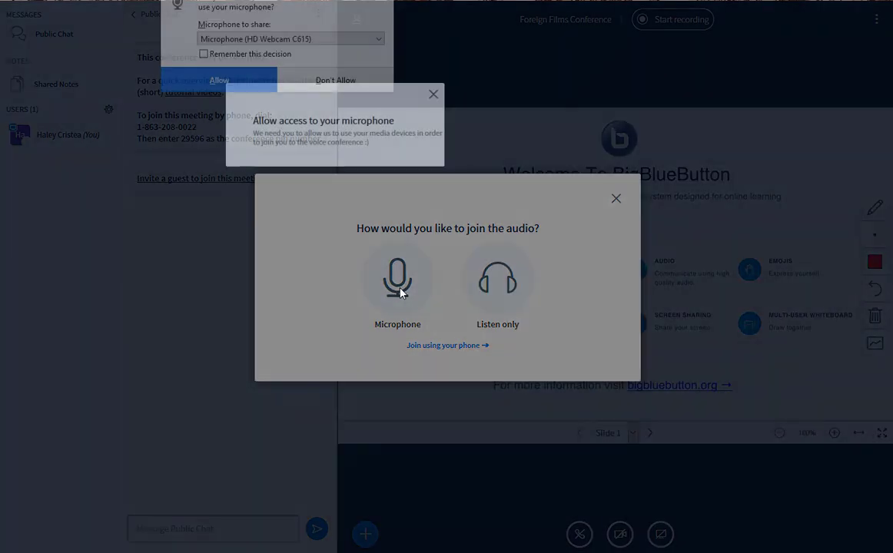
click(231, 39)
click(231, 66)
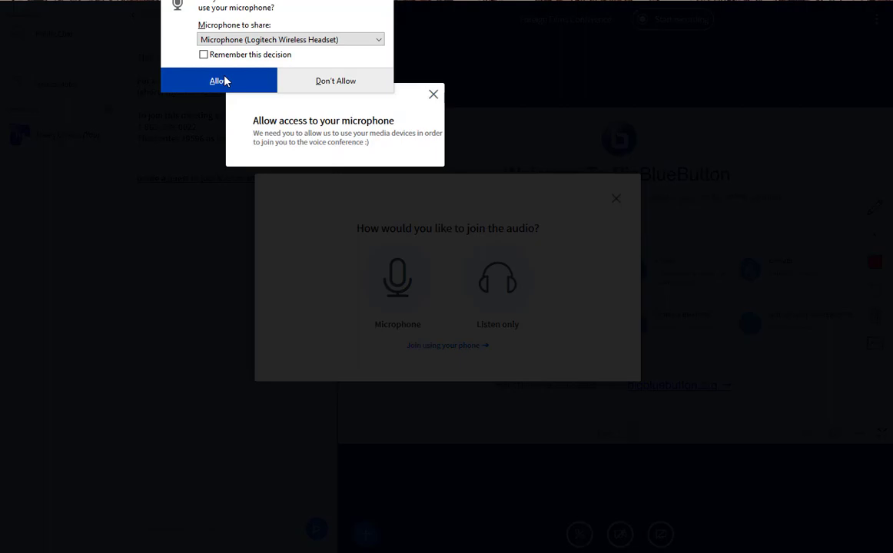
click(219, 82)
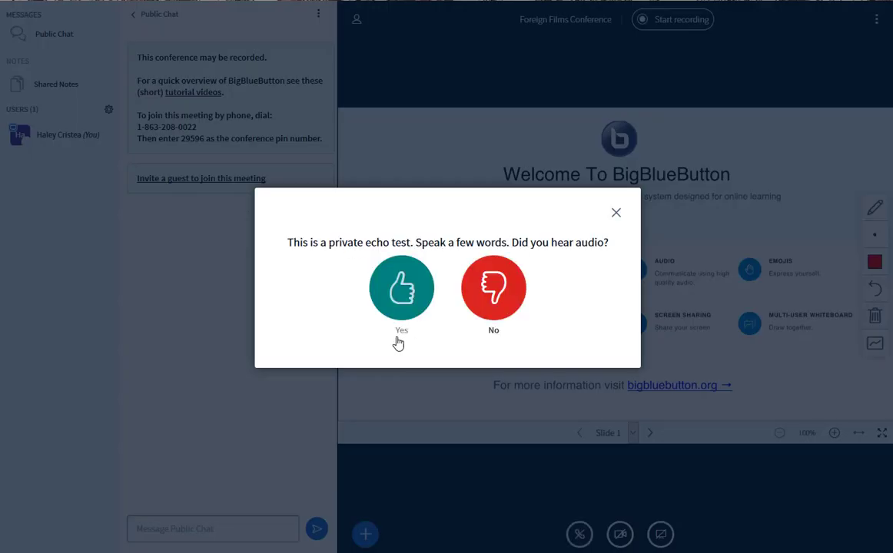
click(400, 308)
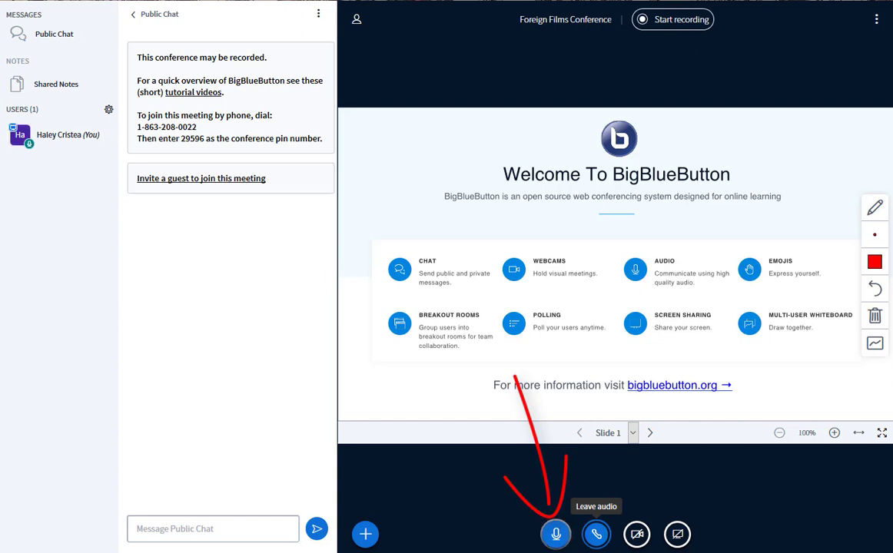
Step: Mute your own microphone in the conference and unmute it again
click(556, 536)
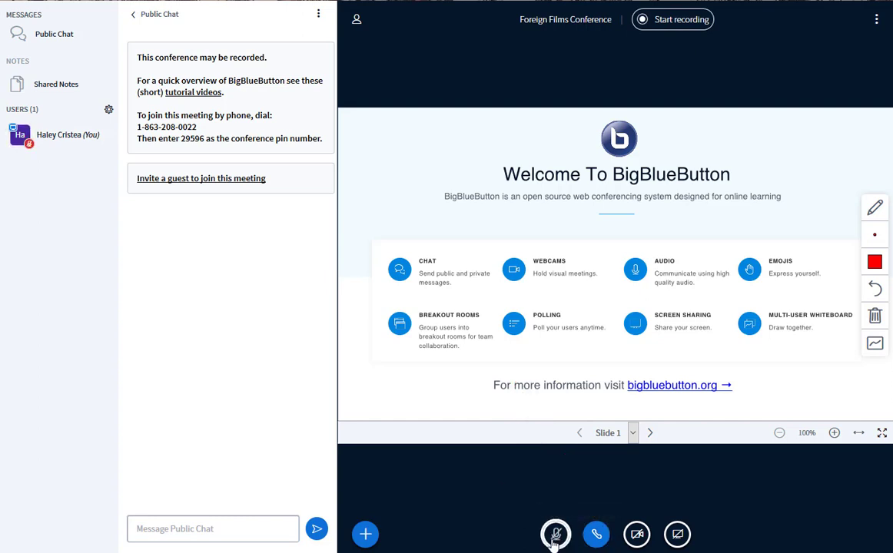
click(556, 536)
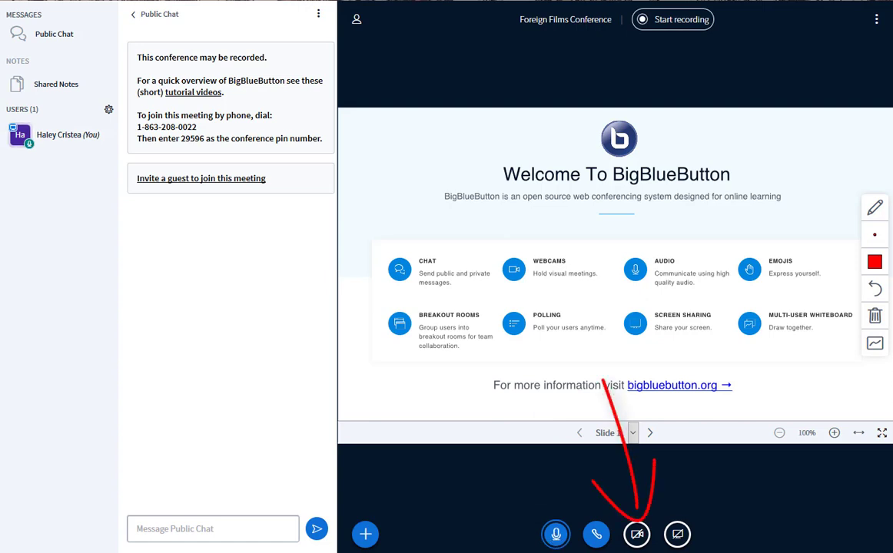
Step: Share the Logitech HD Webcam C615 at medium quality, allowing access to the camera
click(636, 534)
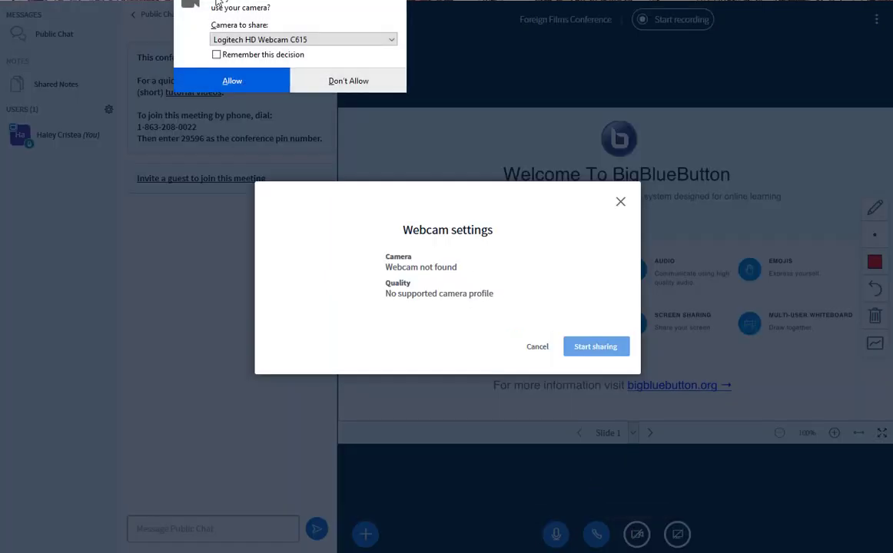
click(230, 81)
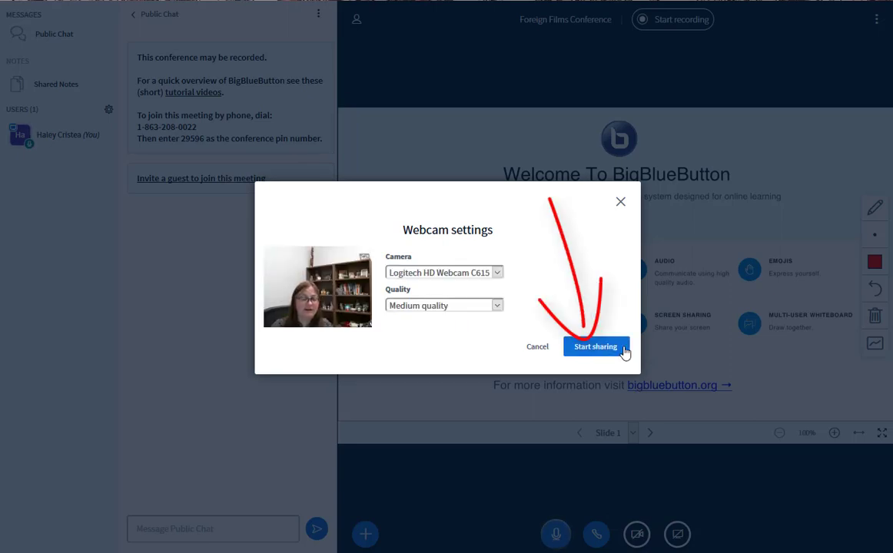
click(624, 349)
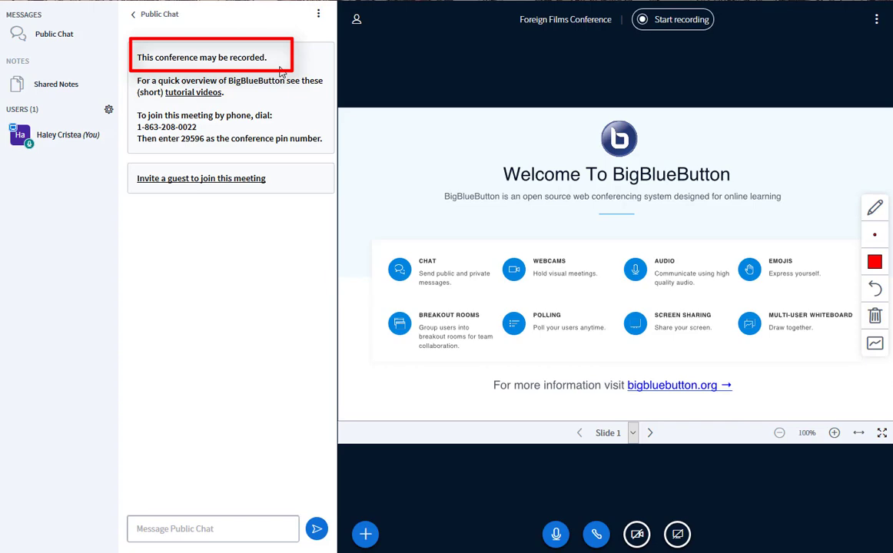
Step: Start recording the Foreign Films Conference session and confirm it
click(679, 26)
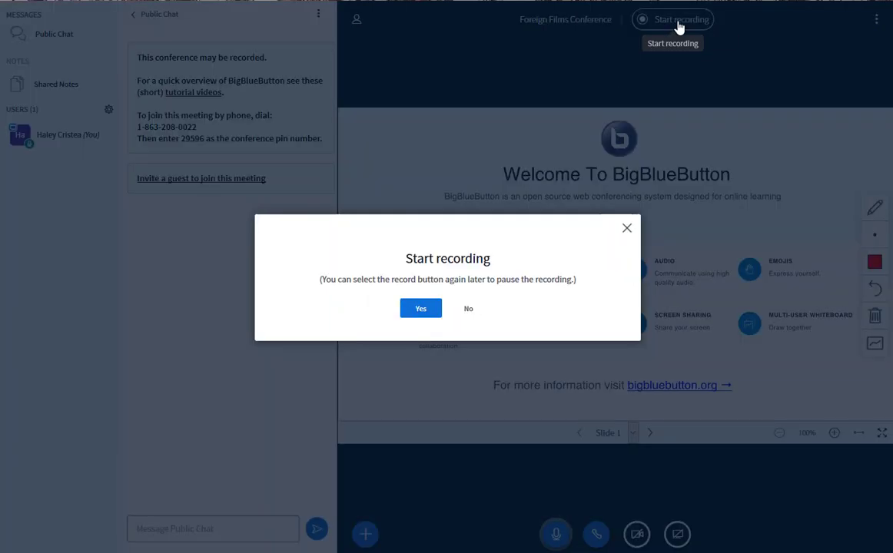
click(420, 309)
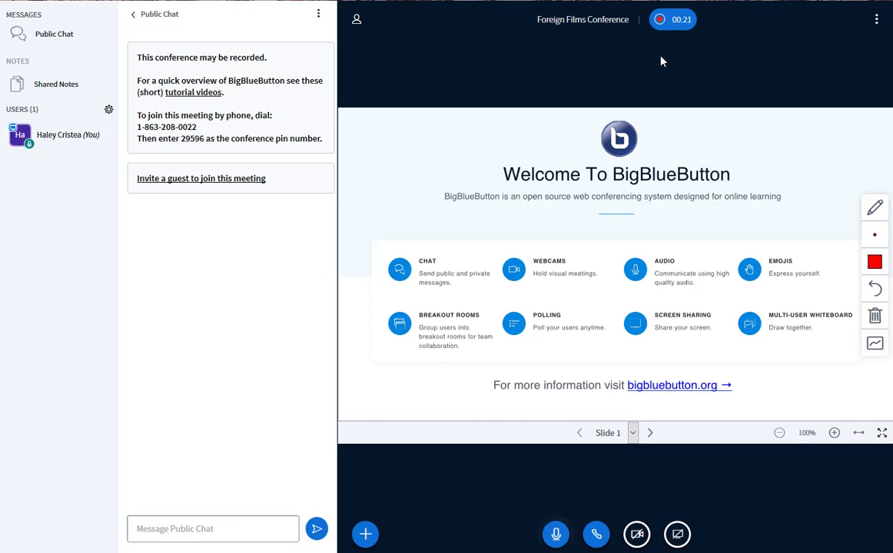
Step: Pause the session recording and resume it, confirming both changes
click(676, 23)
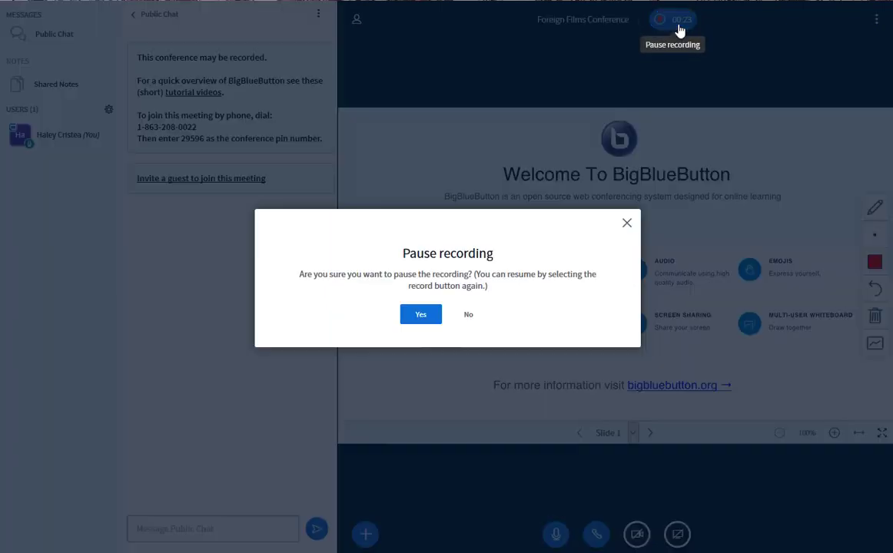
click(421, 315)
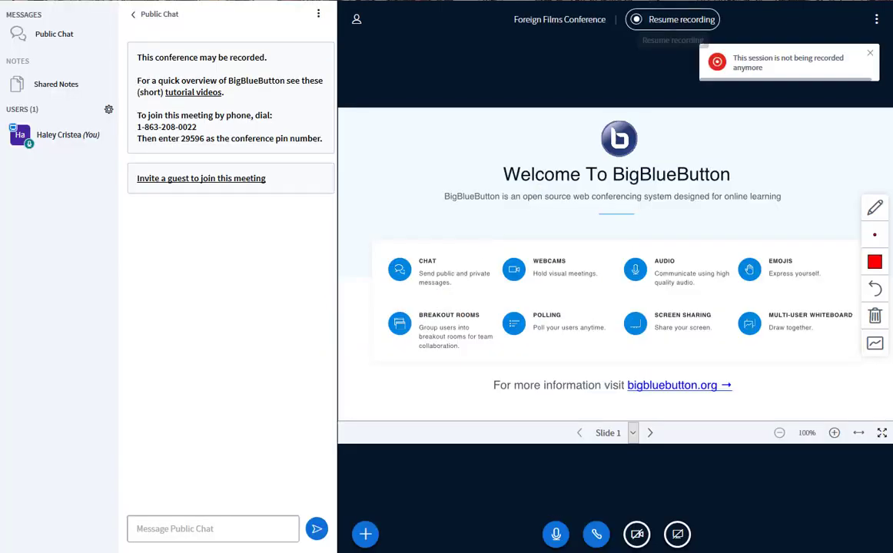
click(655, 31)
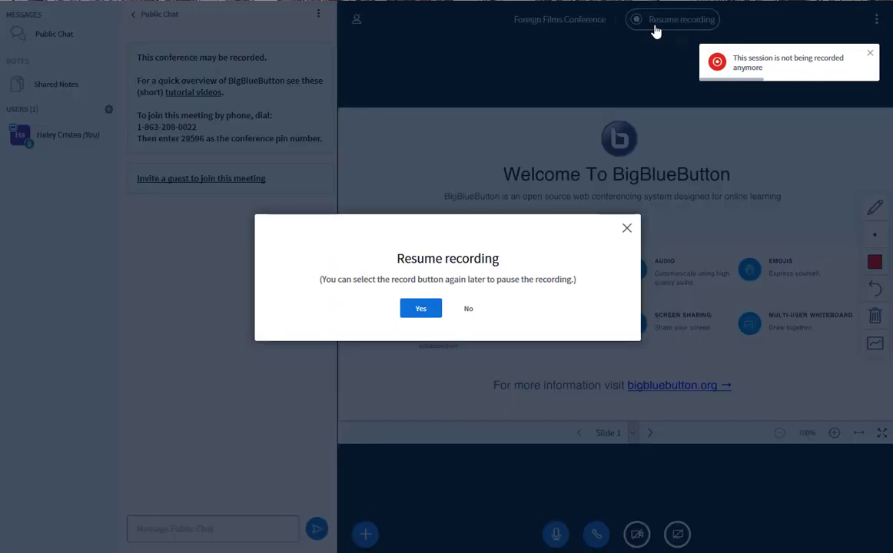
click(422, 308)
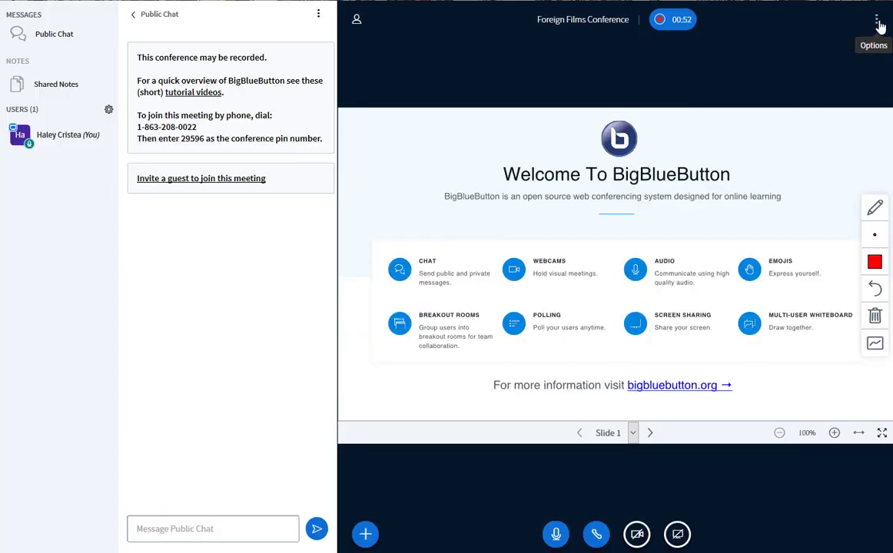
Step: Examine the meeting's general options, including Settings and Keyboard shortcuts
click(876, 20)
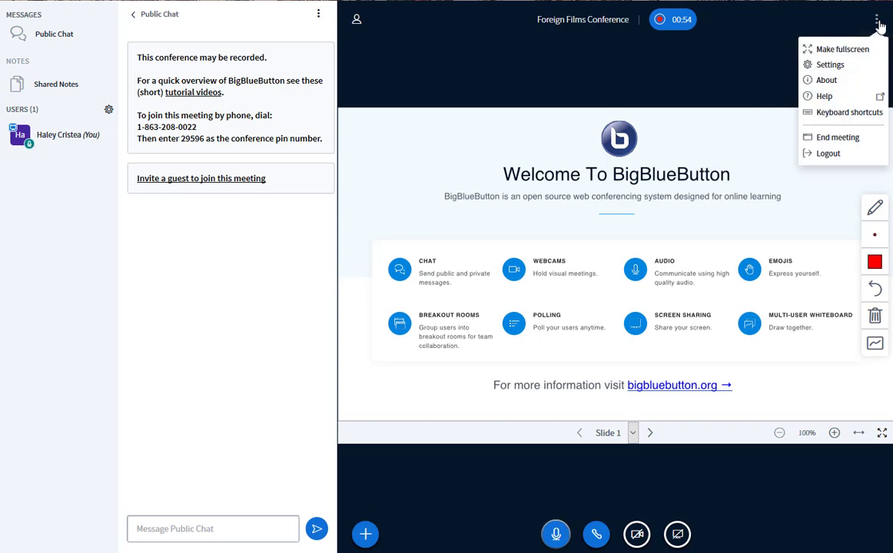
click(863, 65)
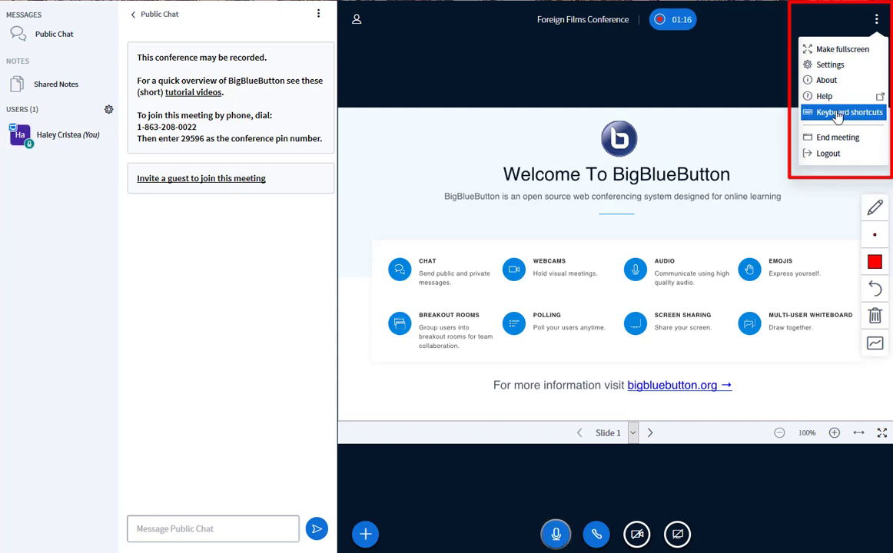
click(837, 112)
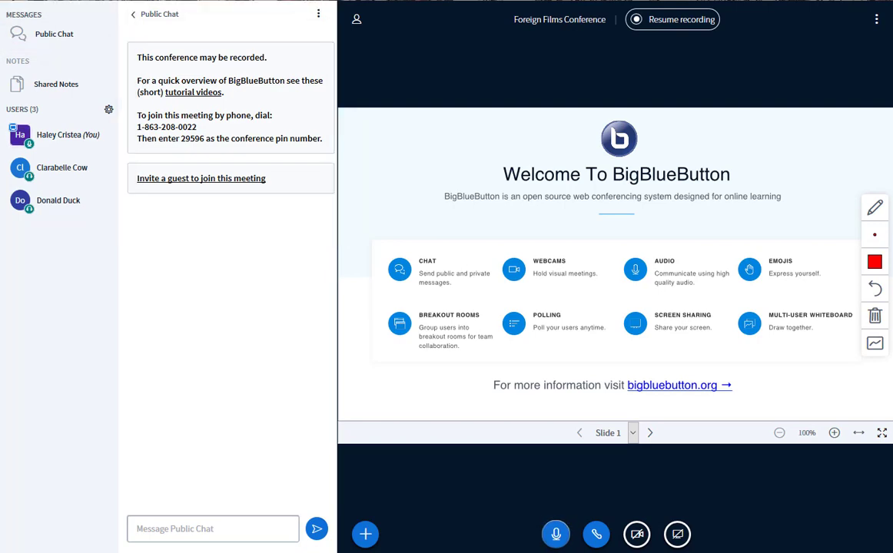
Step: Hide the user list and public chat, and bring both back beside the presentation
click(356, 19)
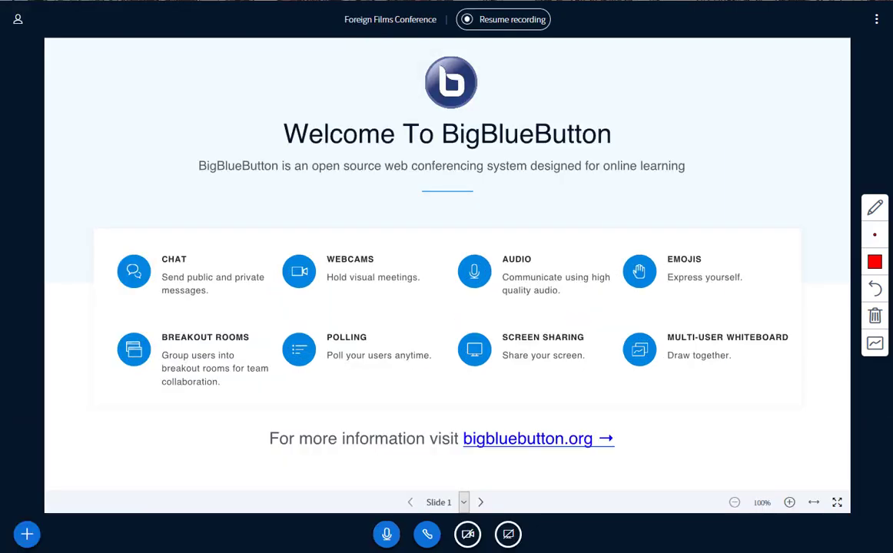
click(15, 21)
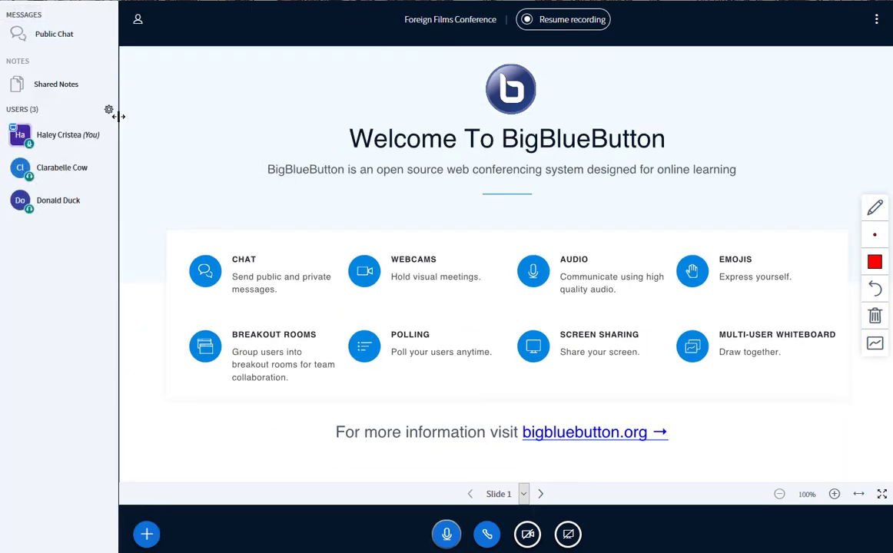
click(94, 35)
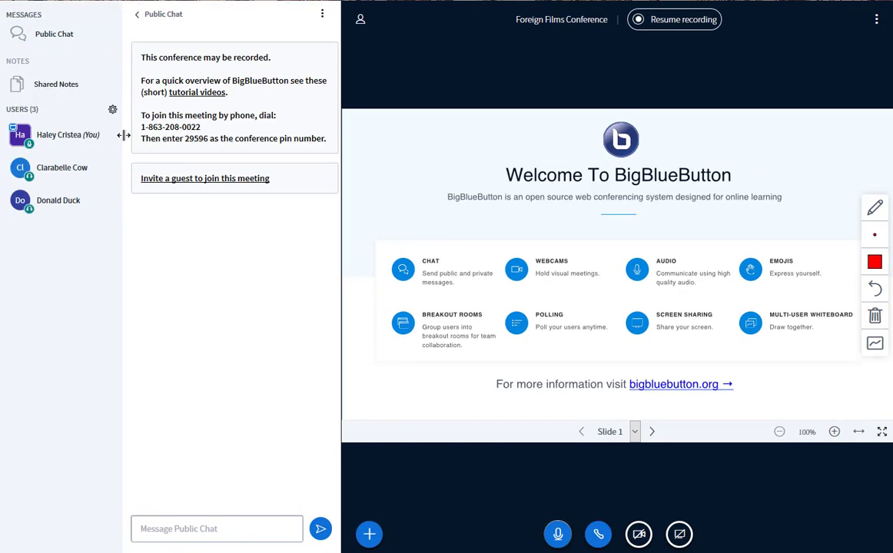
Step: Adjust the widths of the user list and public chat areas, and hide the public chat
drag(123, 134, 157, 135)
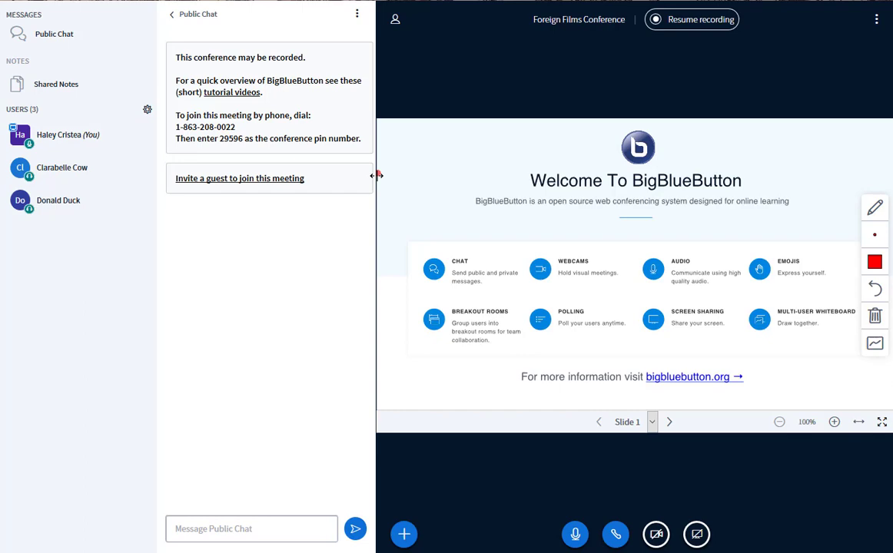
drag(379, 175, 140, 14)
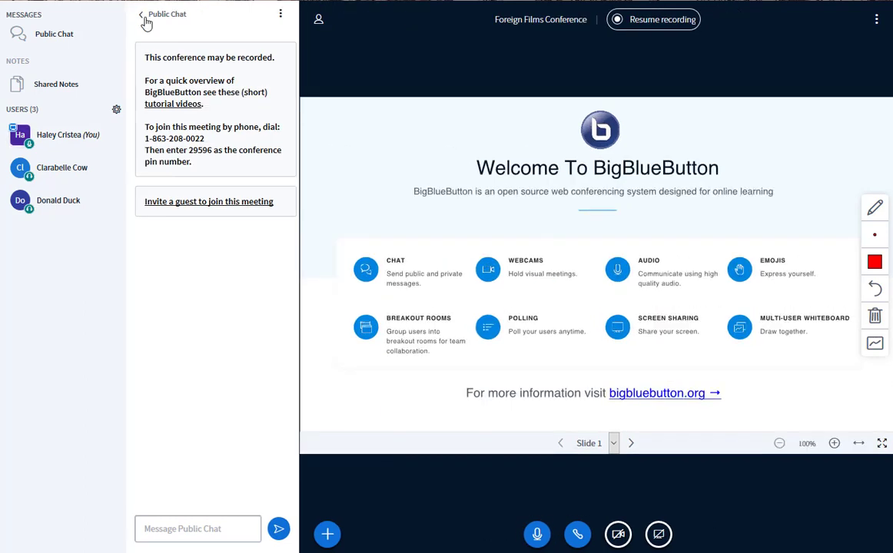
click(143, 17)
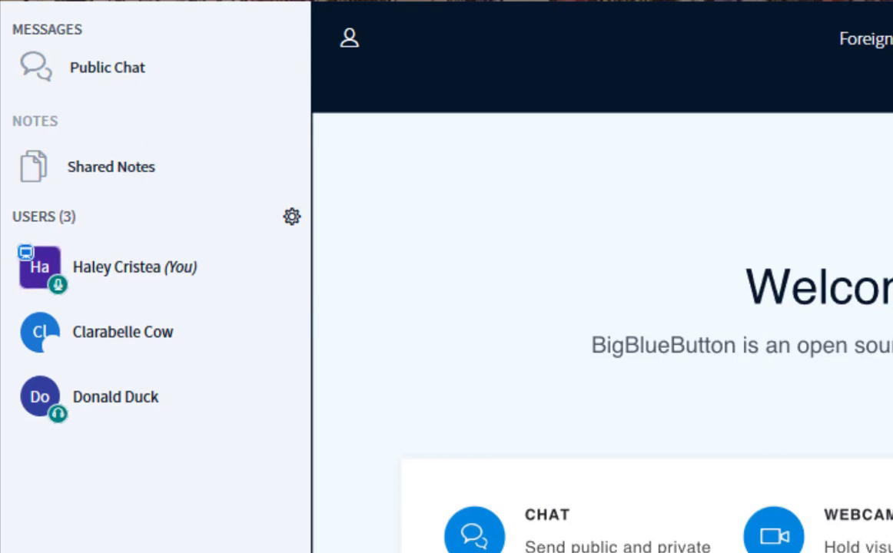
Step: Set your own status in the user list to Raise and clear it again
click(261, 282)
click(480, 280)
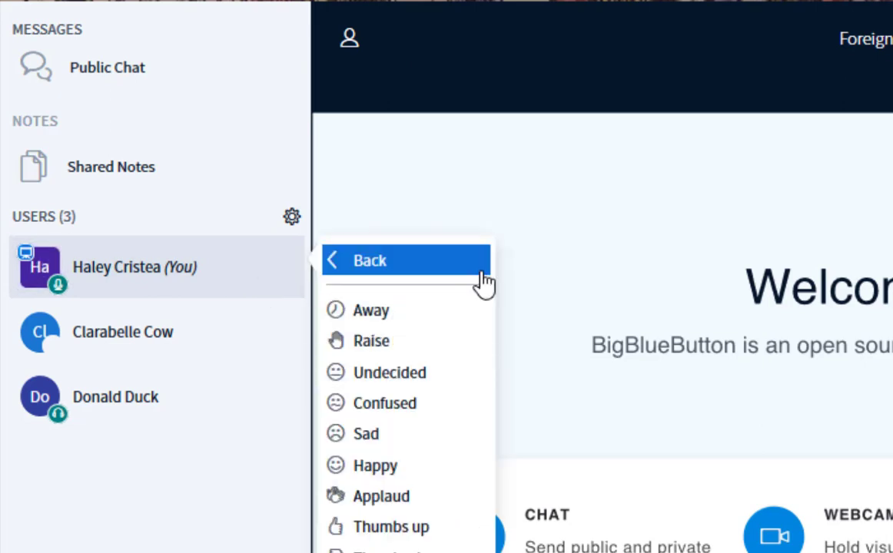
click(388, 338)
click(258, 295)
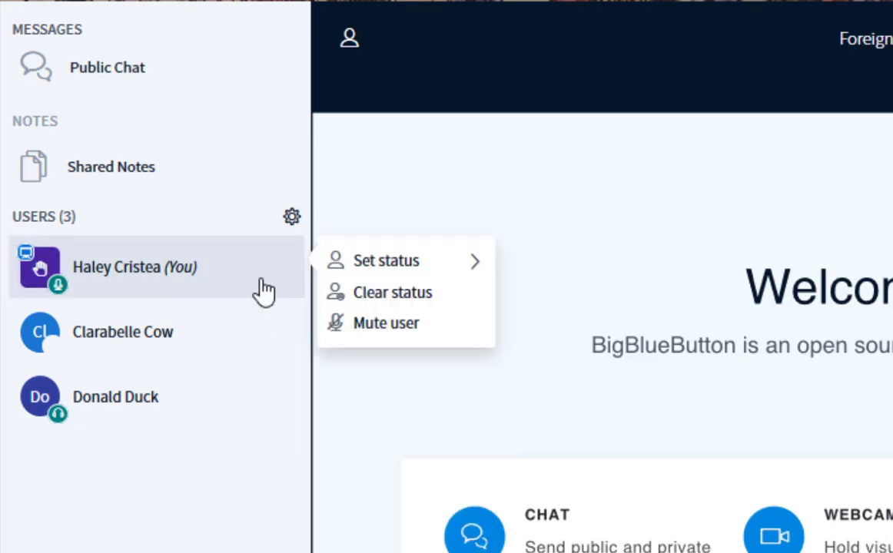
click(446, 290)
Step: Mute yourself through your own entry in the user list and unmute yourself again
click(196, 267)
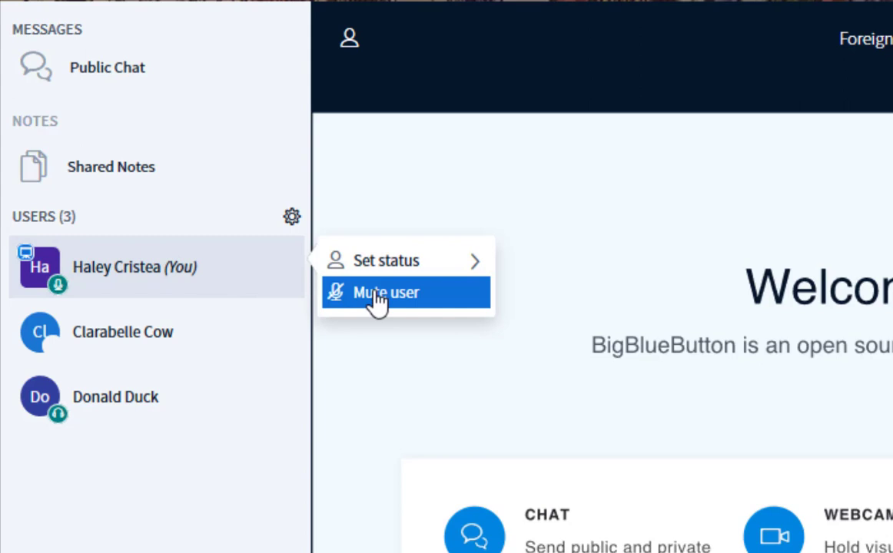
click(377, 293)
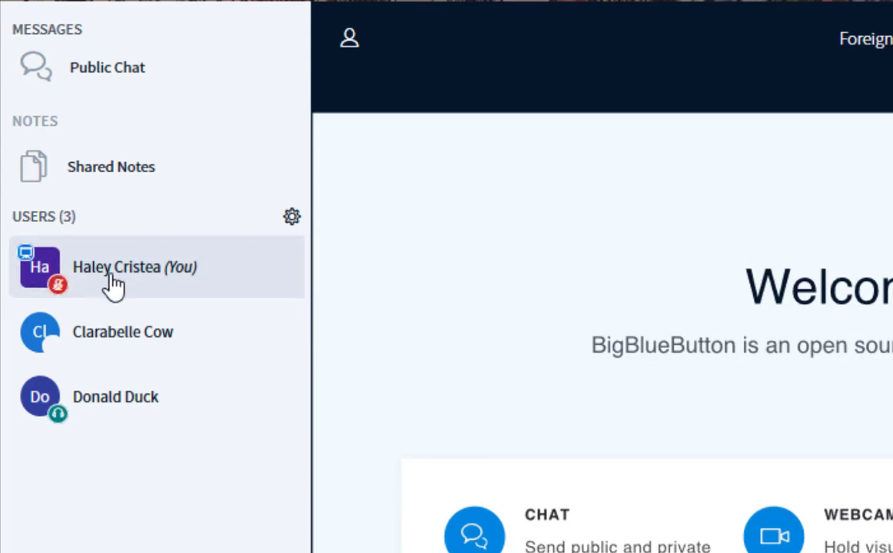
click(114, 283)
click(415, 311)
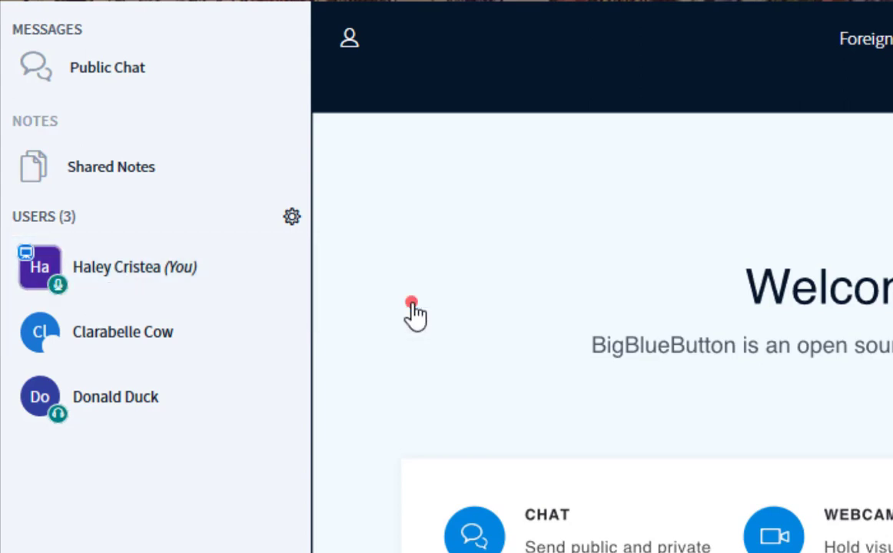
Step: Examine the actions available for Clarabelle Cow, including Make presenter and Promote to moderator
click(283, 345)
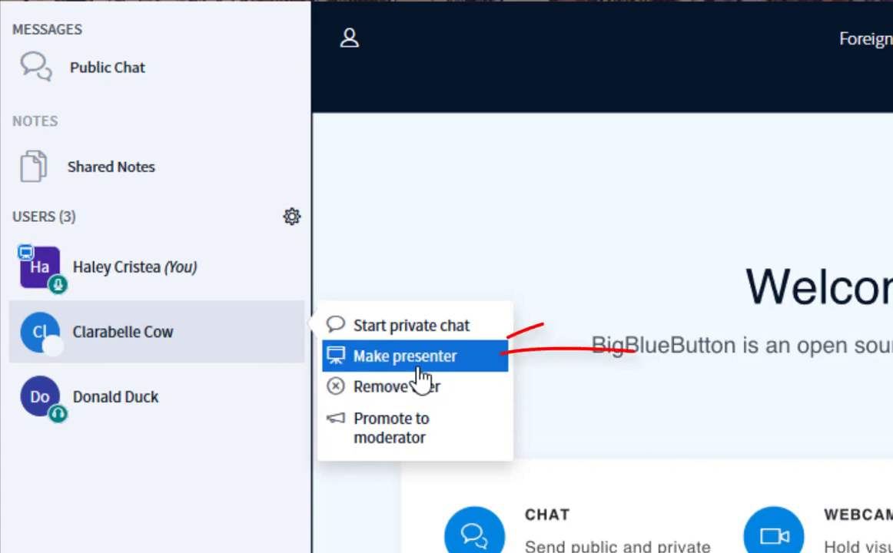
click(421, 444)
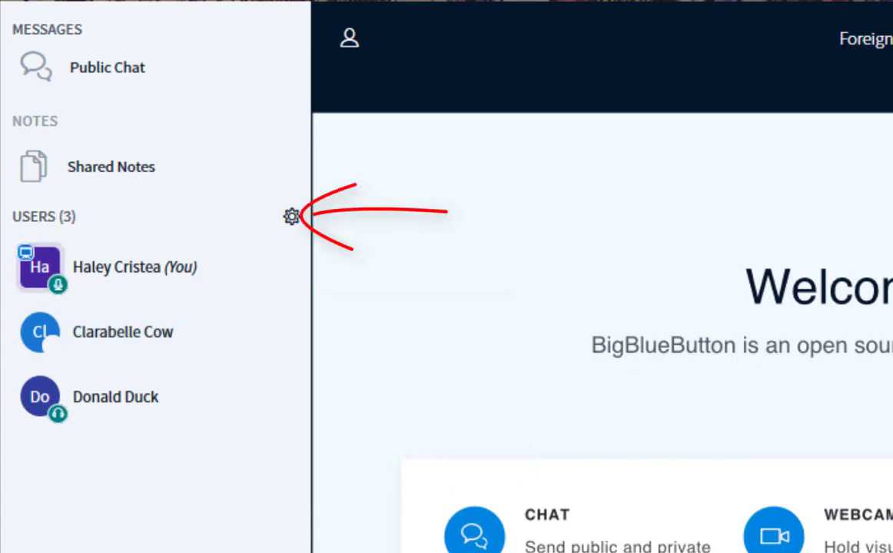
Step: Examine the options for managing all users, including muting everyone and Lock viewers
click(292, 221)
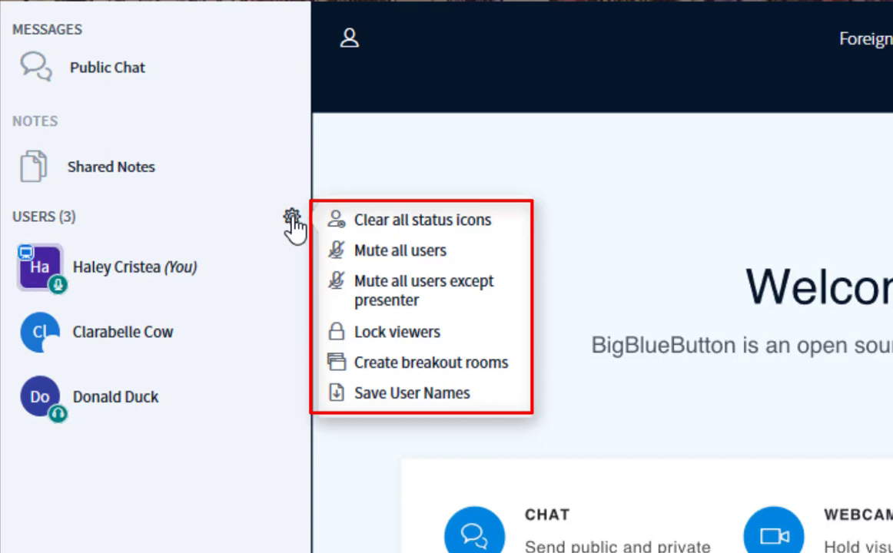
click(401, 338)
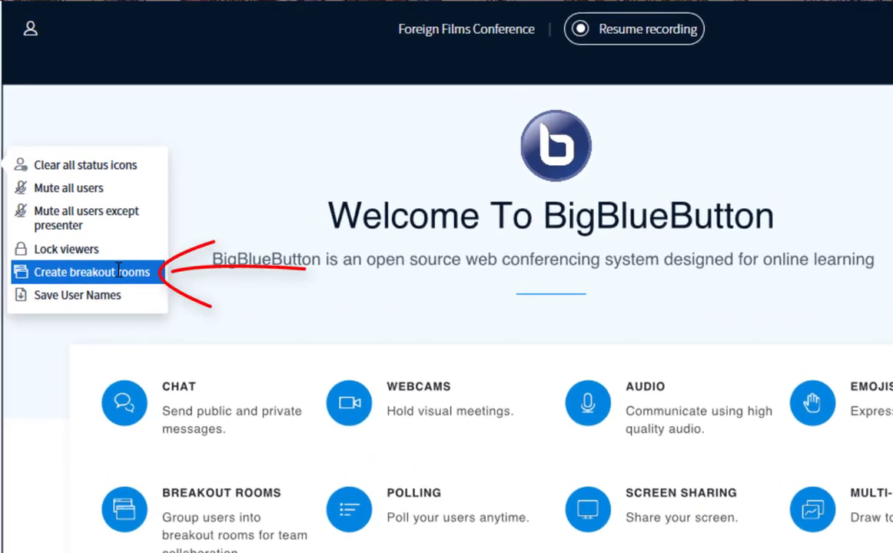
Step: Open the breakout room setup and assign Clarabelle Cow to Room 1 and Donald Duck to Room 2
click(92, 272)
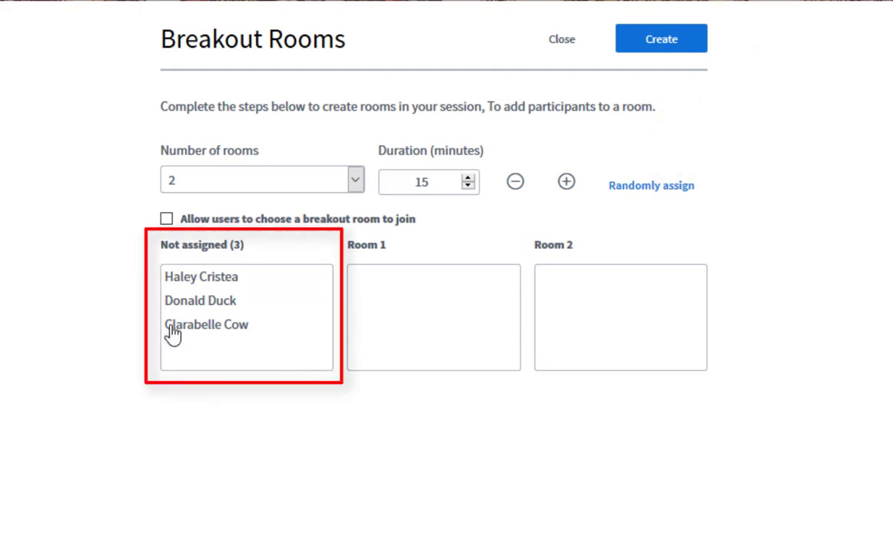
drag(169, 326, 384, 304)
drag(219, 308, 607, 305)
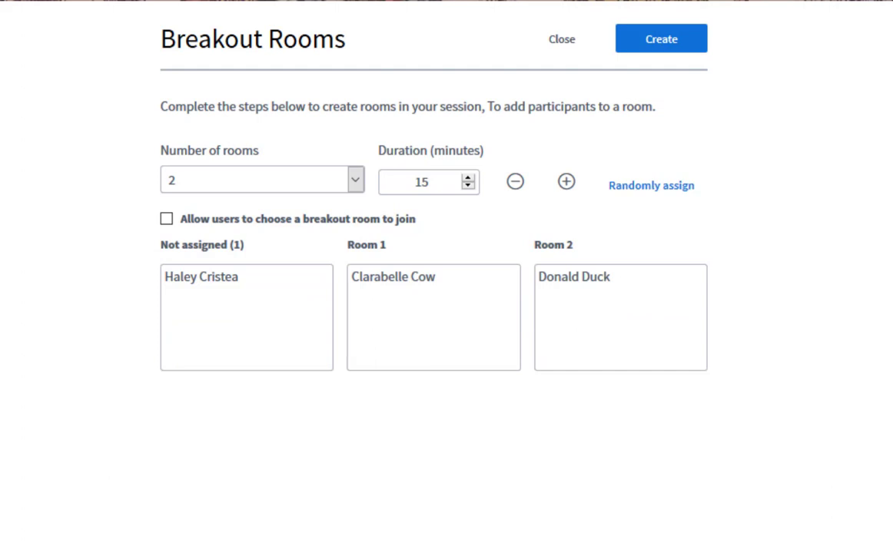
Step: Move Donald Duck to Room 1, set the breakout duration to 5 minutes and create the rooms
drag(551, 296, 384, 303)
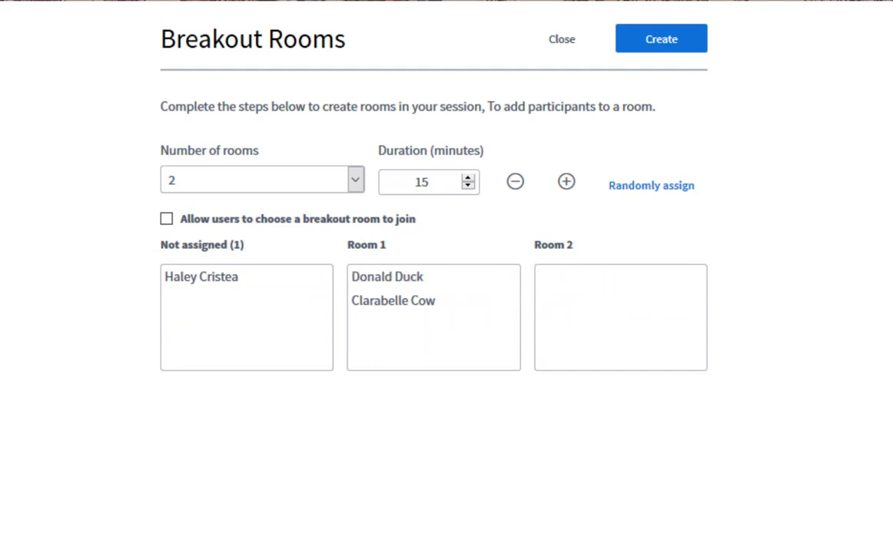
key(BackSpace)
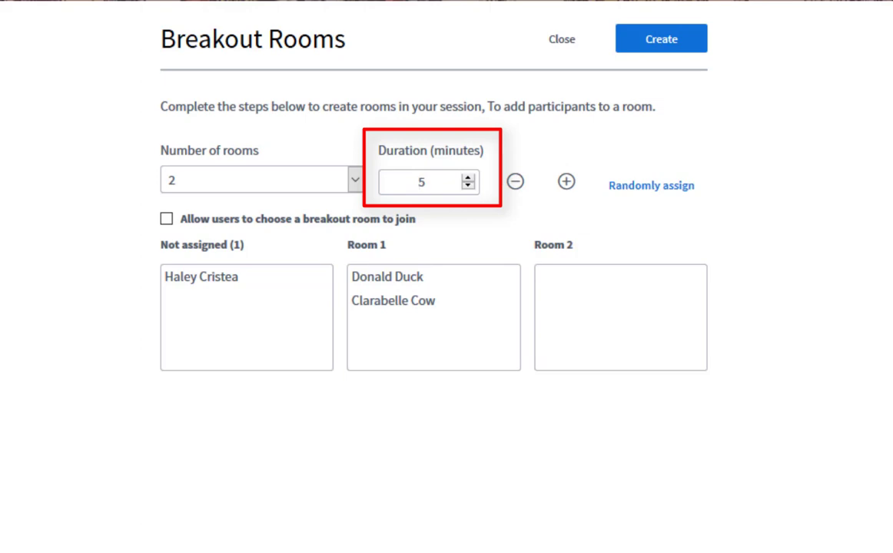
click(644, 44)
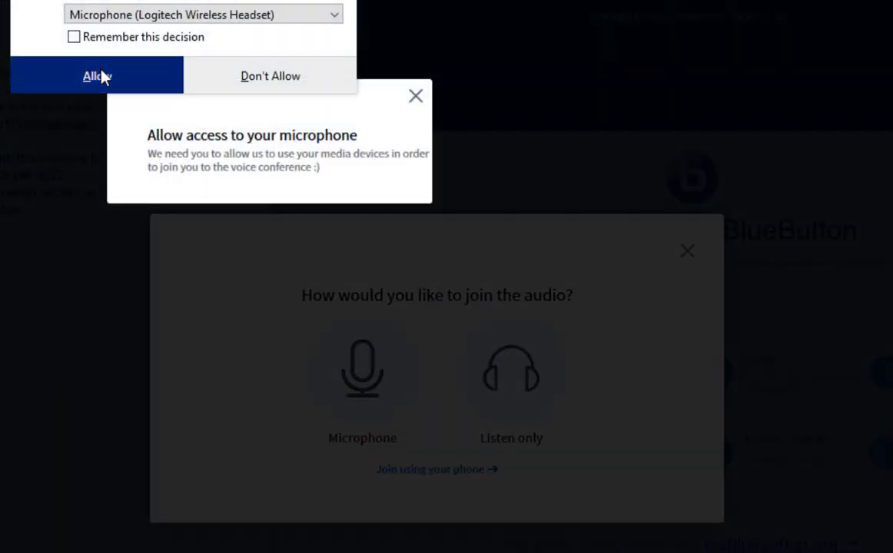
Step: Join the Room 1 audio with the microphone, confirming the echo test, and end all breakout rooms
click(102, 77)
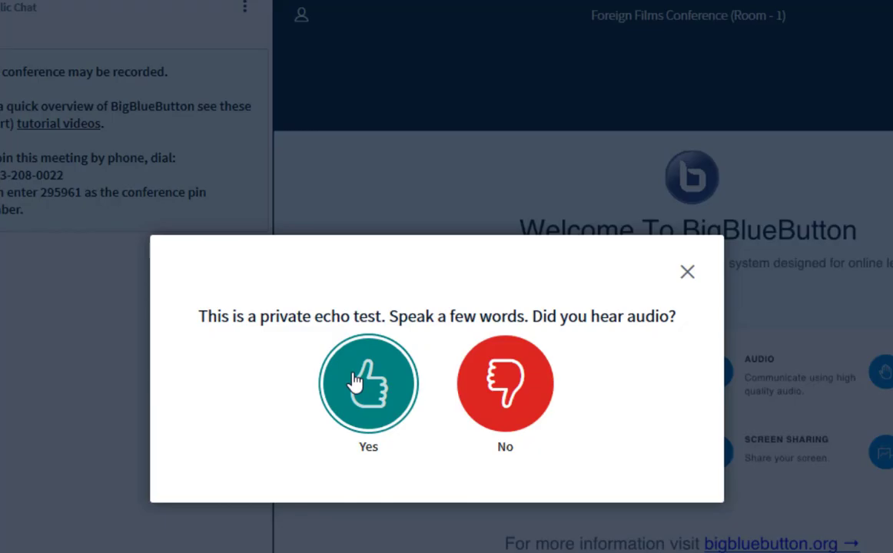
click(361, 382)
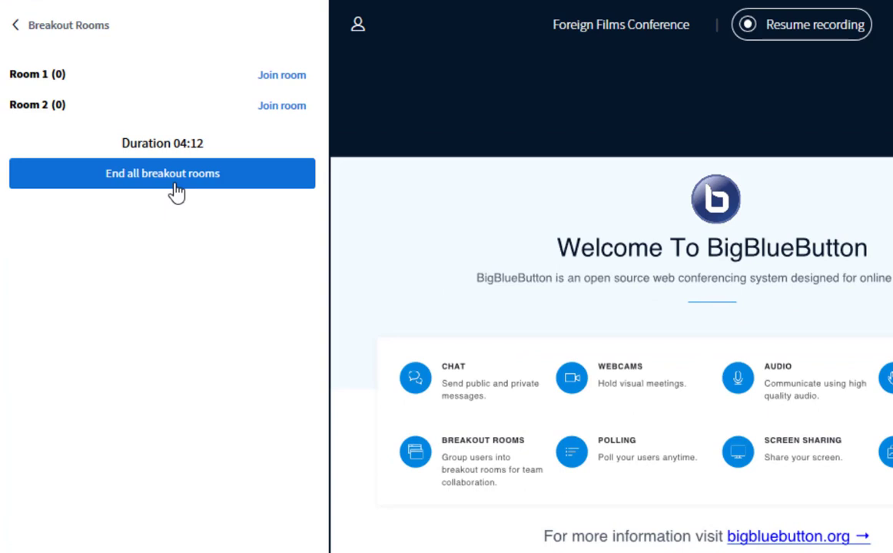
click(169, 186)
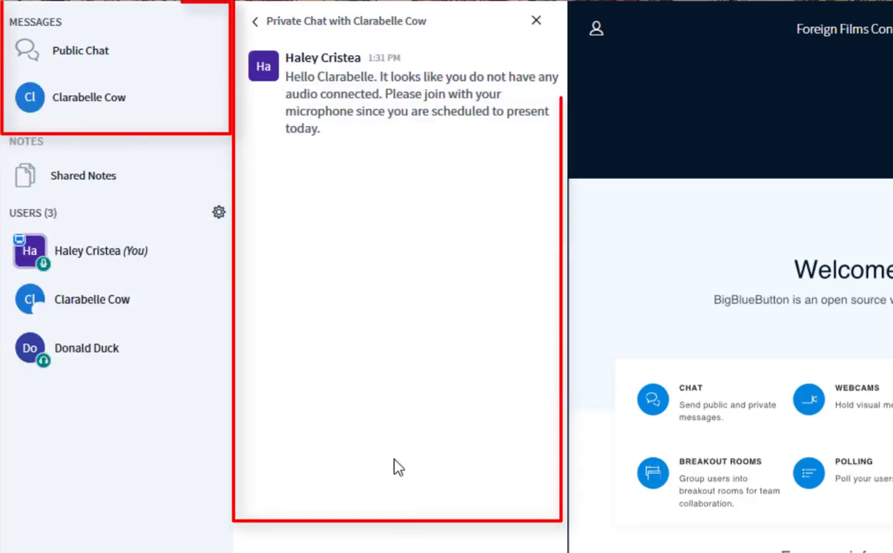
Step: Examine the public chat and the private chat with Clarabelle Cow
click(108, 55)
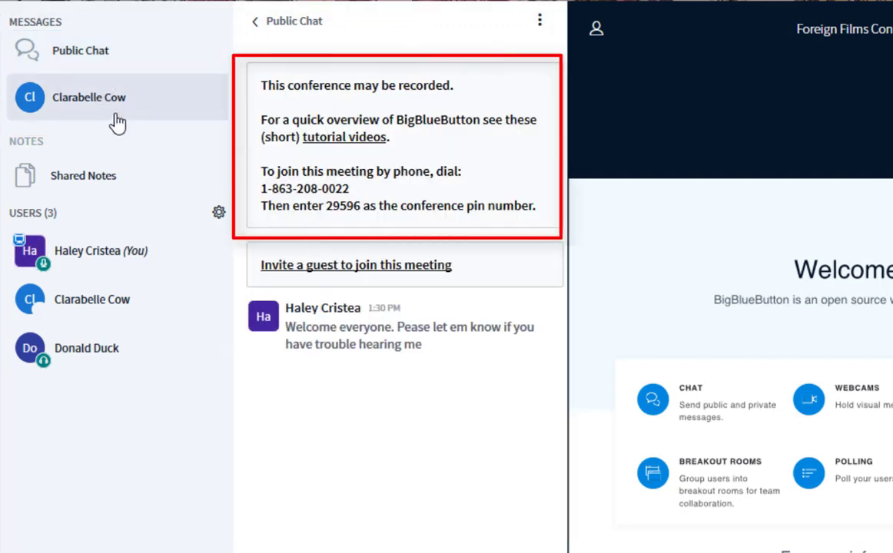
click(117, 117)
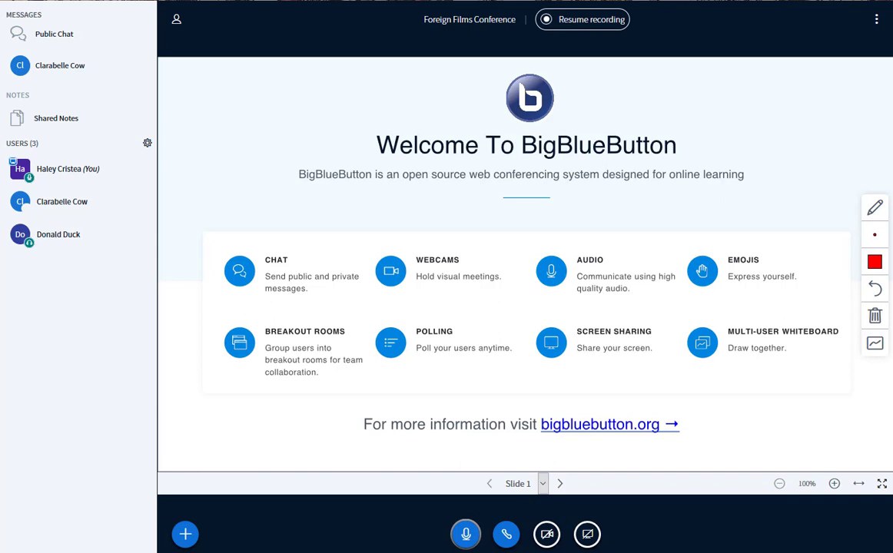
Step: Start a presentation upload and add the Incheon International Airport PDFs, Seoul Metro Map.jpg and Seoul Subway map and use instructions.pdf
click(185, 534)
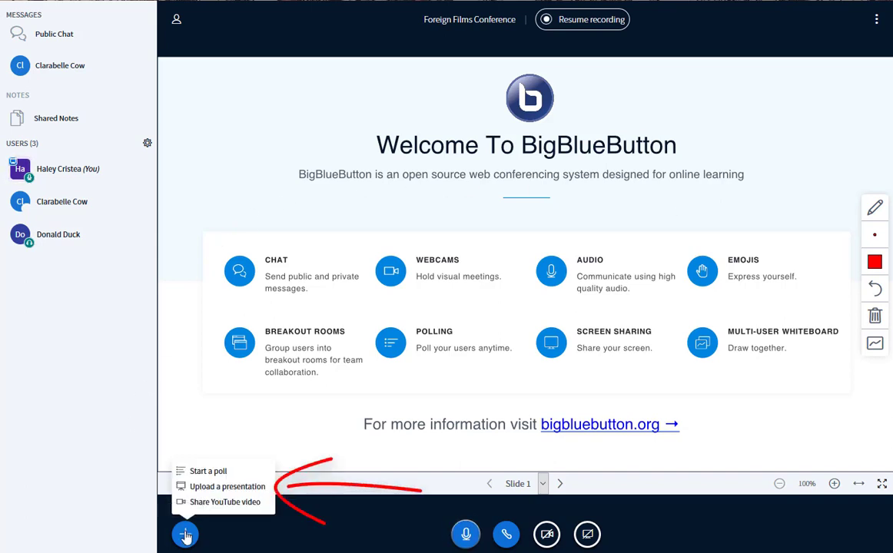
click(197, 488)
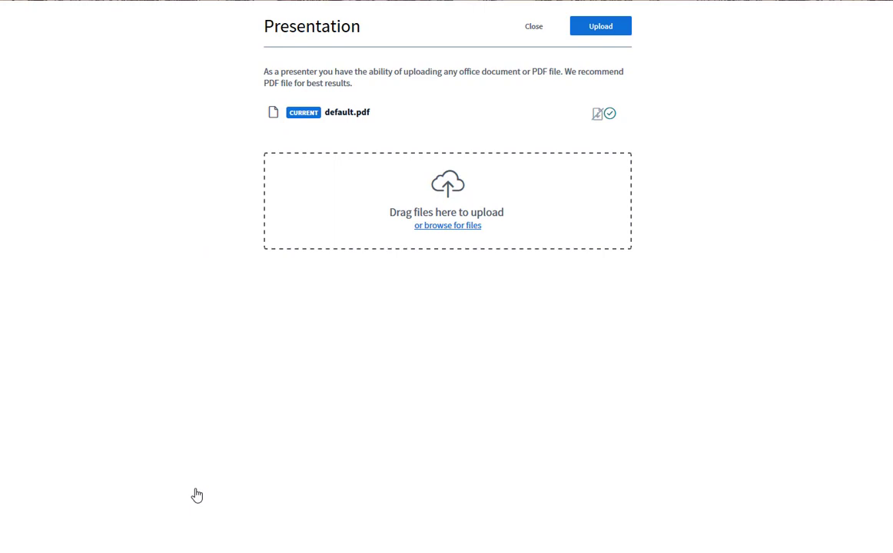
click(446, 226)
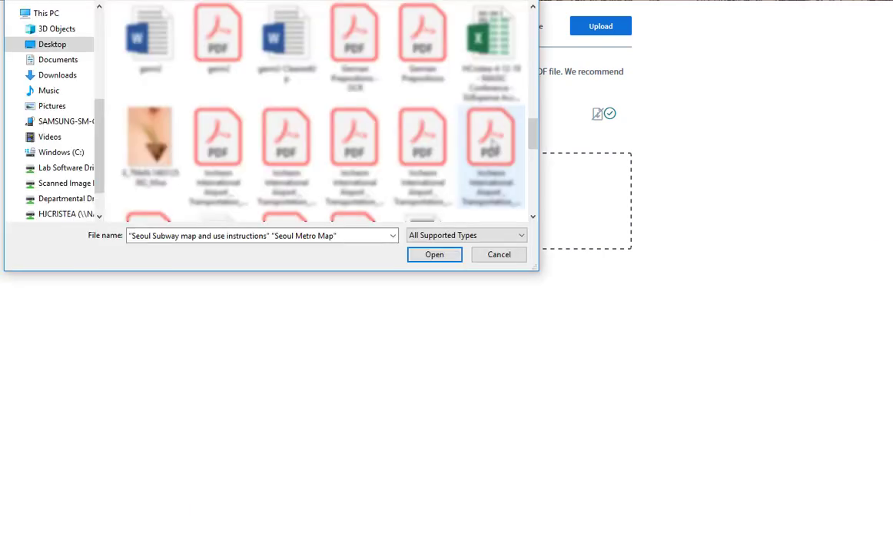
drag(183, 153, 439, 135)
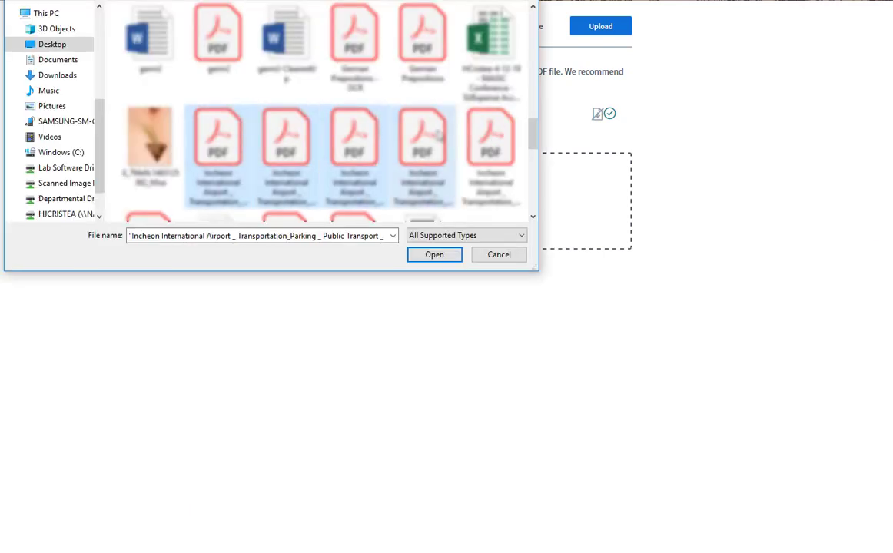
click(432, 254)
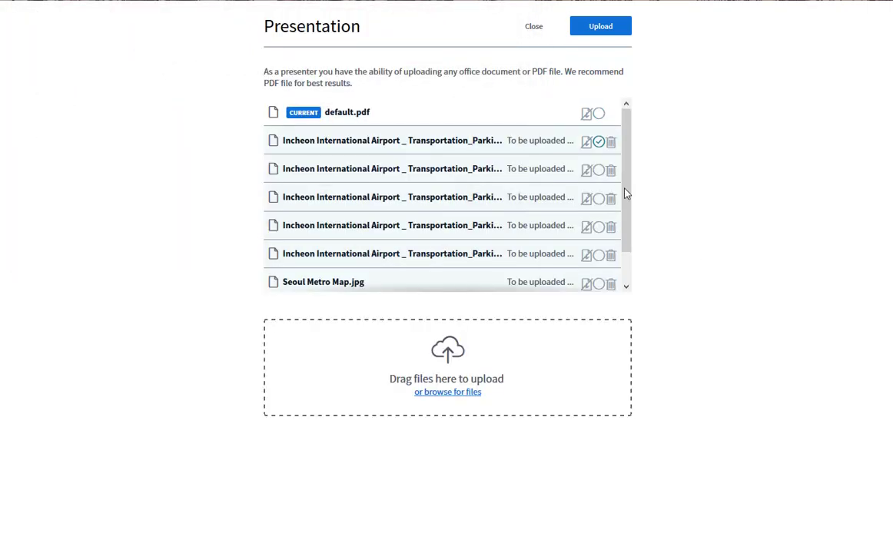
Step: Allow downloads of the first three Incheon International Airport files and make Seoul Subway map and use instructions.pdf the current presentation
click(585, 141)
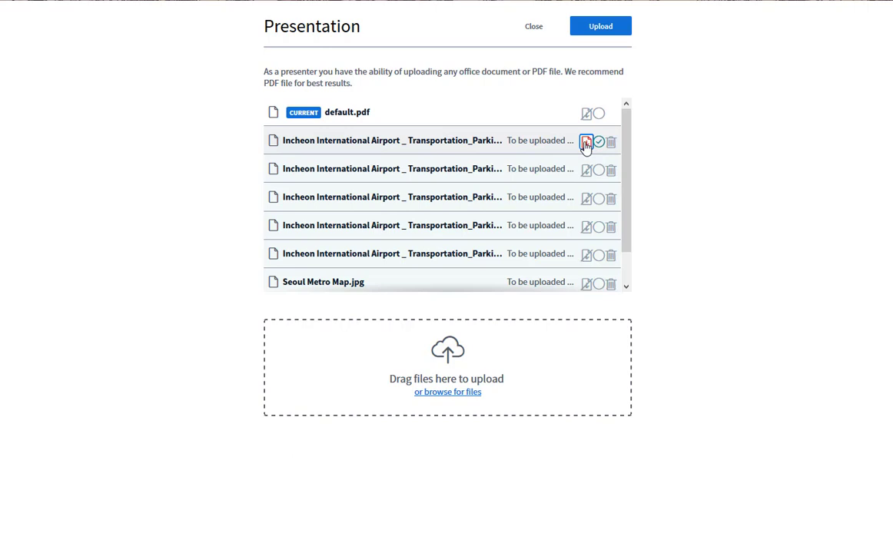
click(585, 170)
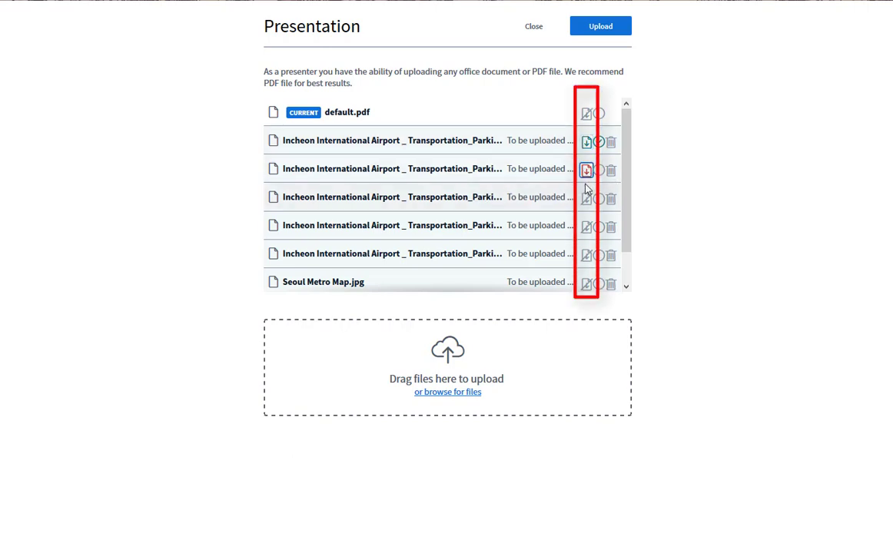
click(586, 199)
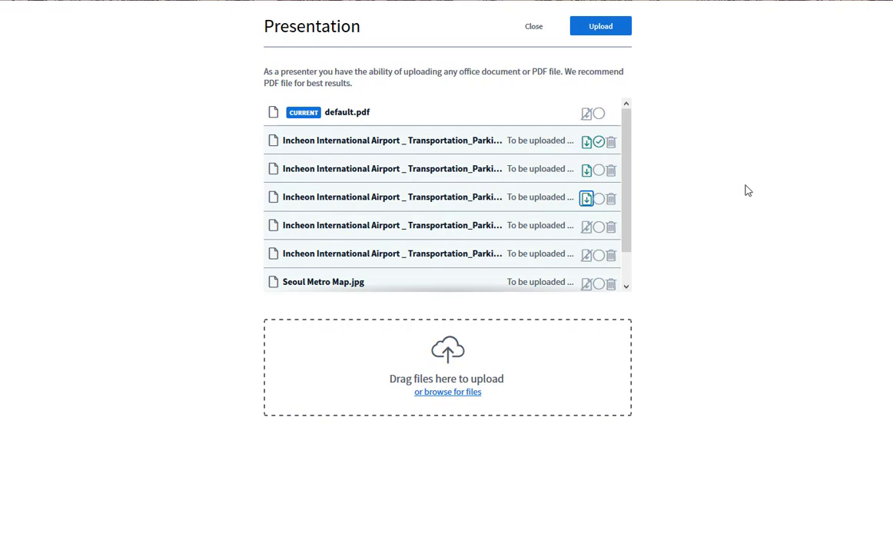
scroll(626, 222, down, 1)
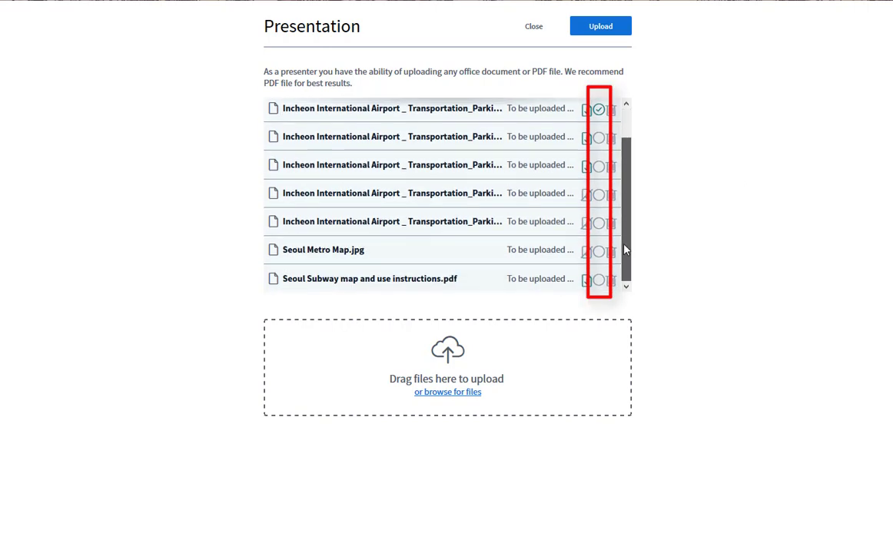
click(598, 279)
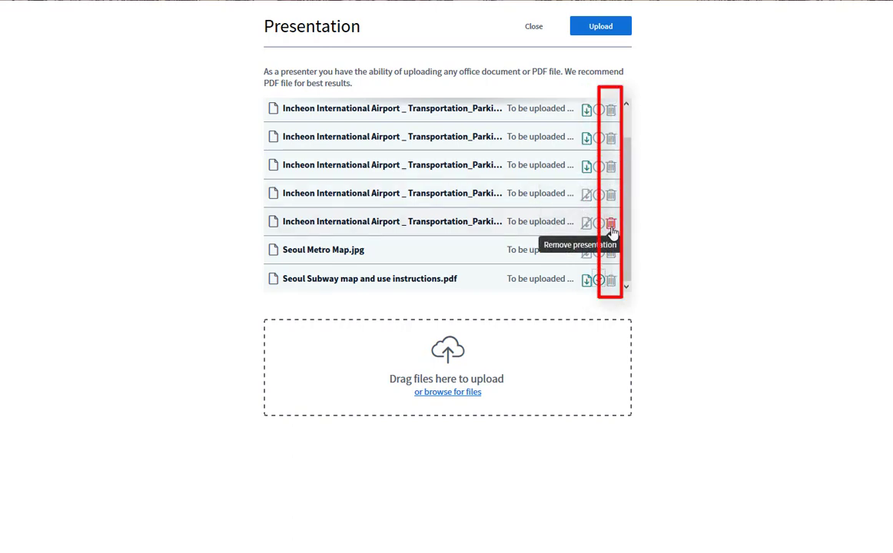
Step: Remove three of the Incheon International Airport files from the list and upload the remaining presentations
scroll(612, 209, up, 1)
click(612, 195)
click(612, 195)
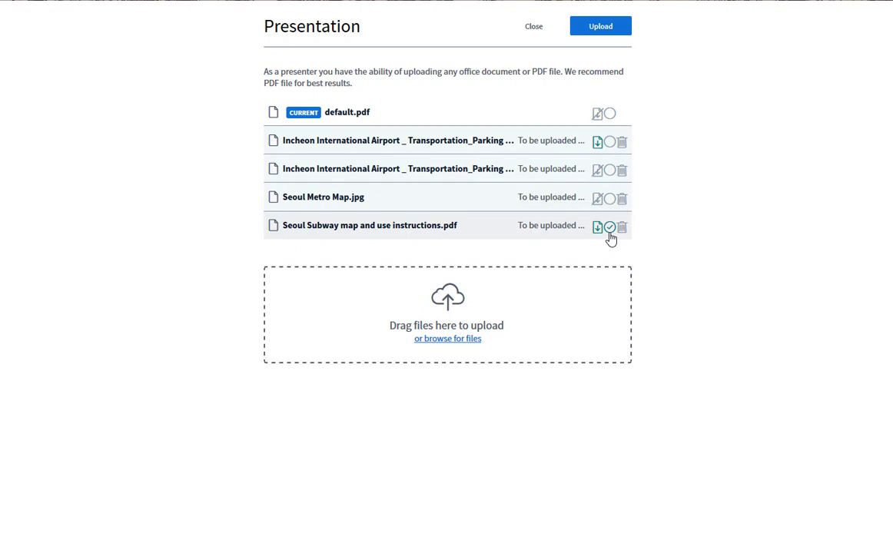
click(600, 31)
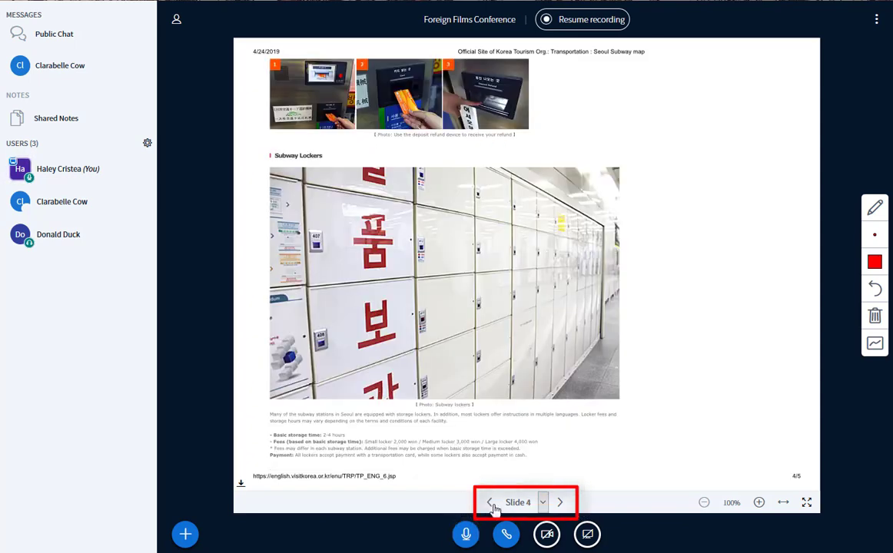
Step: Go back one slide from slide 4 and jump to slide 1 of the subway presentation
click(488, 501)
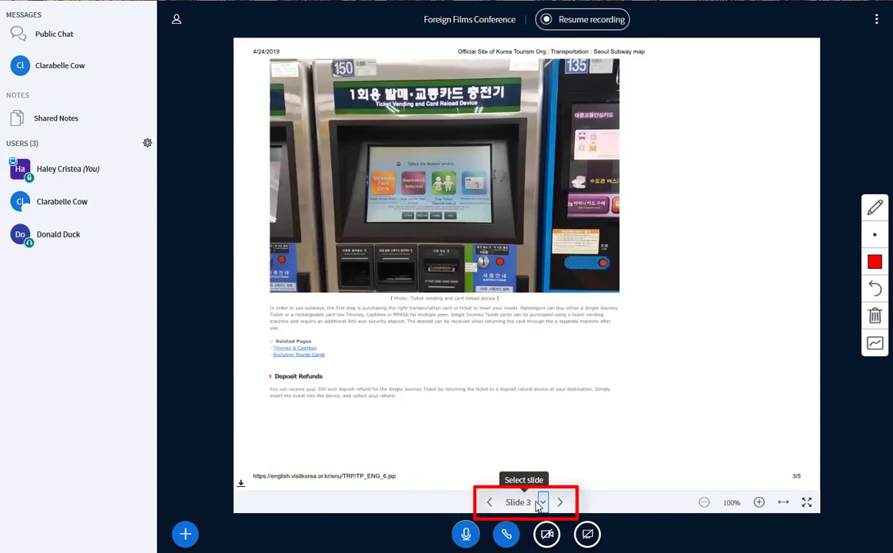
click(542, 502)
click(516, 427)
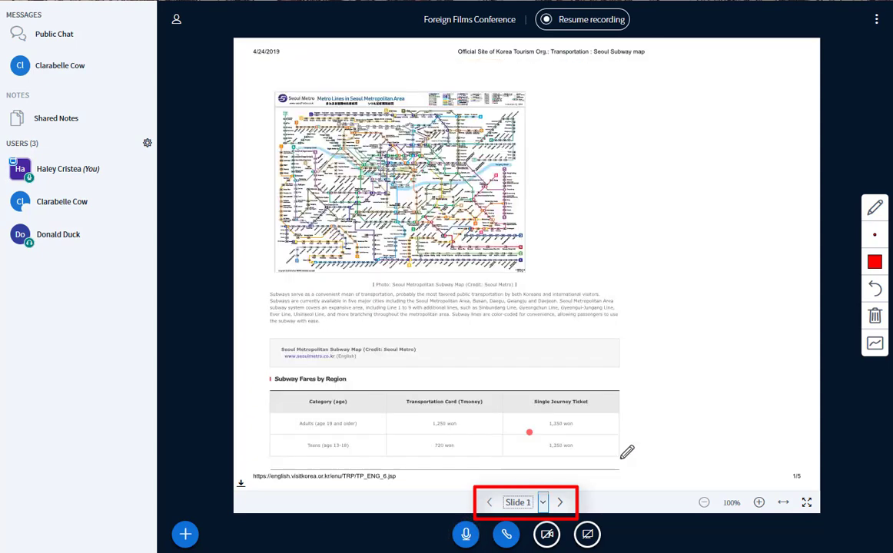
Step: Zoom in on slide 1 to 300%, fit it to the width, and restore the whole-page view
click(759, 502)
click(759, 502)
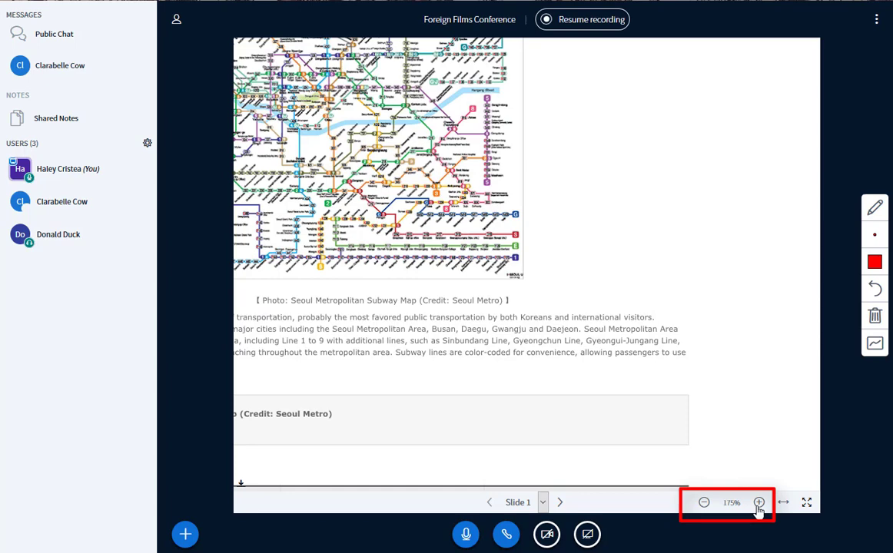
click(758, 502)
click(758, 503)
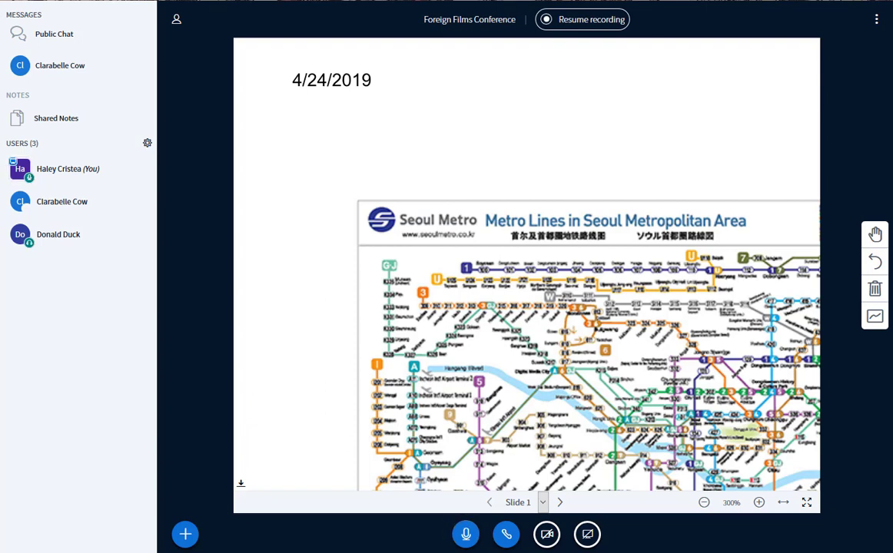
click(781, 506)
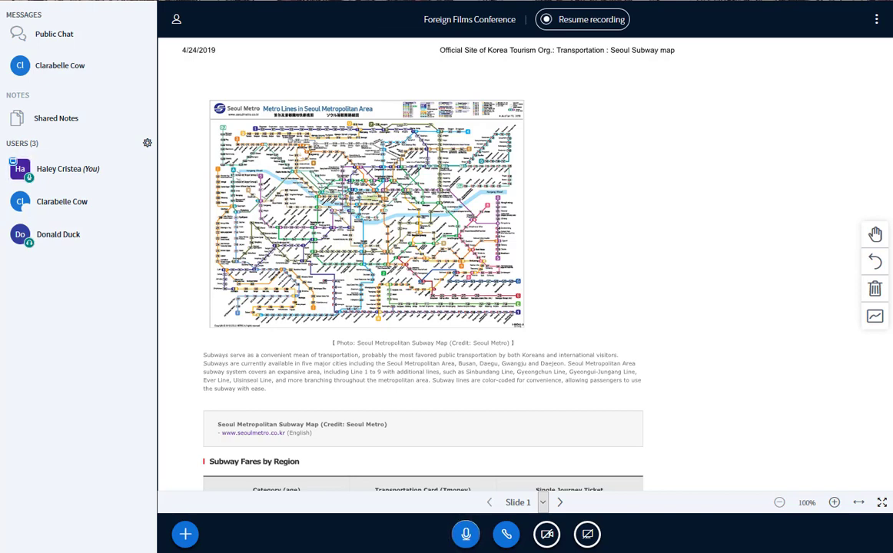
click(859, 503)
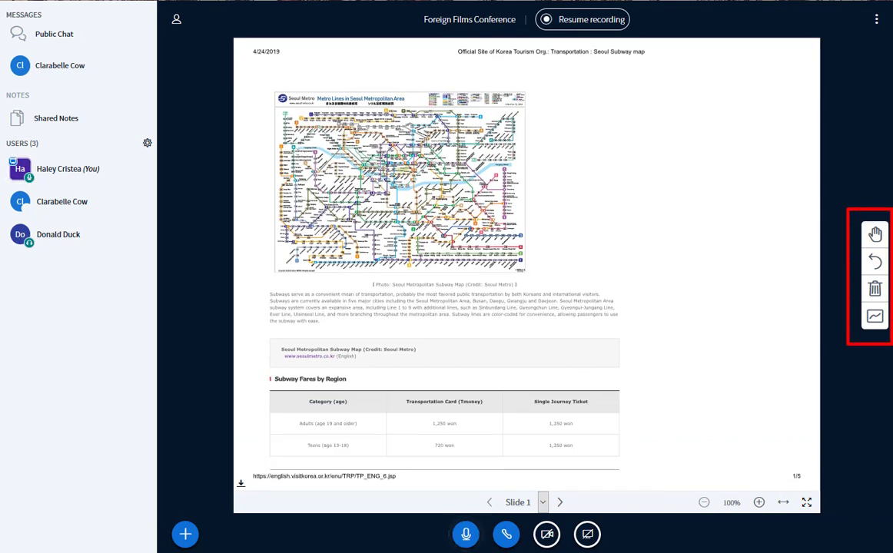
Step: Draw a red slanted line and a red triangle in the blank area to the right of the subway map
click(875, 235)
click(874, 209)
click(714, 209)
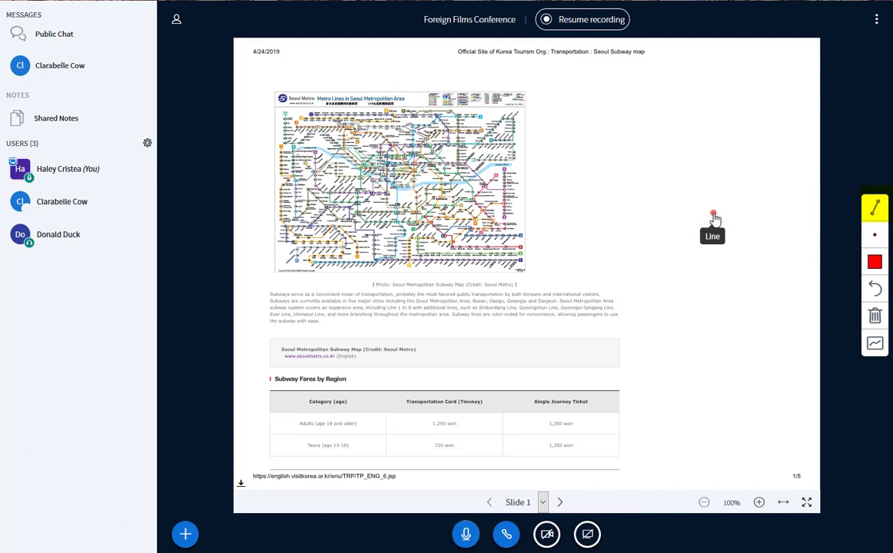
mouse_move(663, 170)
mouse_down()
mouse_move(693, 267)
mouse_move(691, 260)
mouse_up()
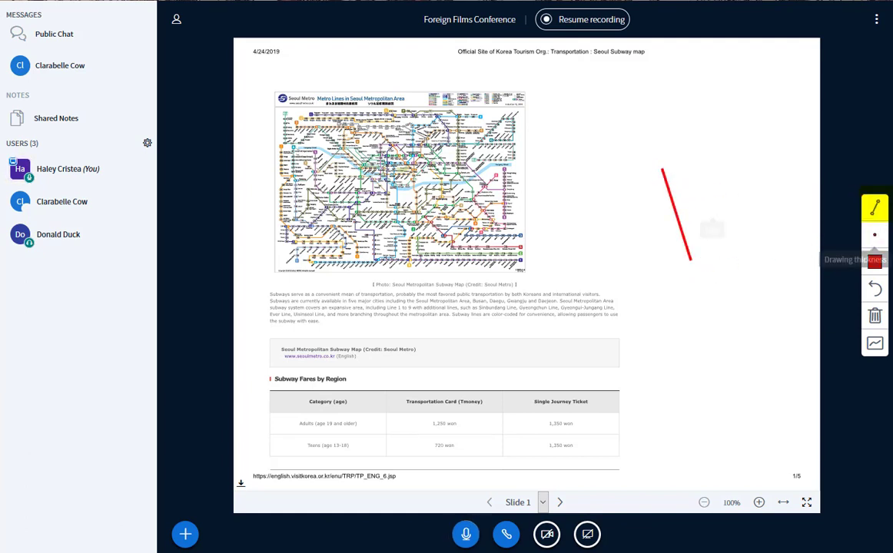
click(874, 209)
click(768, 209)
drag(697, 113, 744, 186)
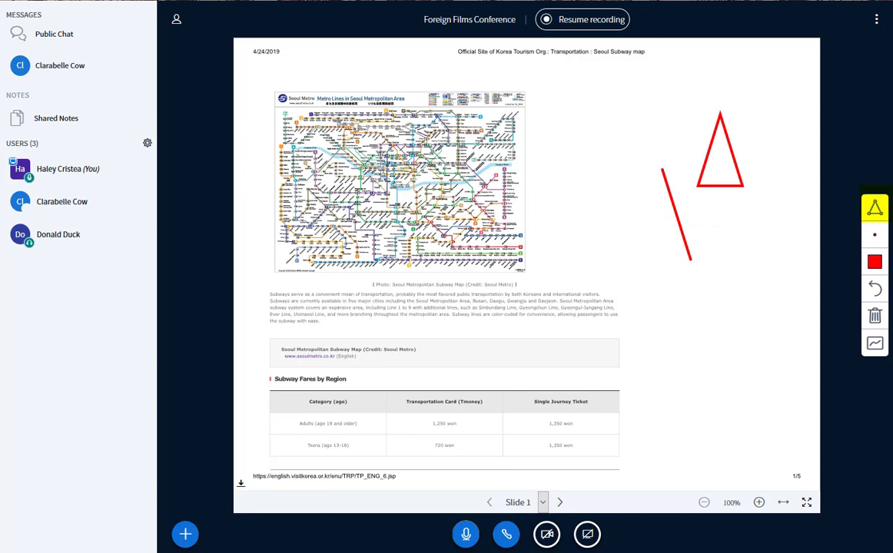
Step: Add the red text notes "This is a good example of...." and "More info here" to the right of the subway map
click(874, 207)
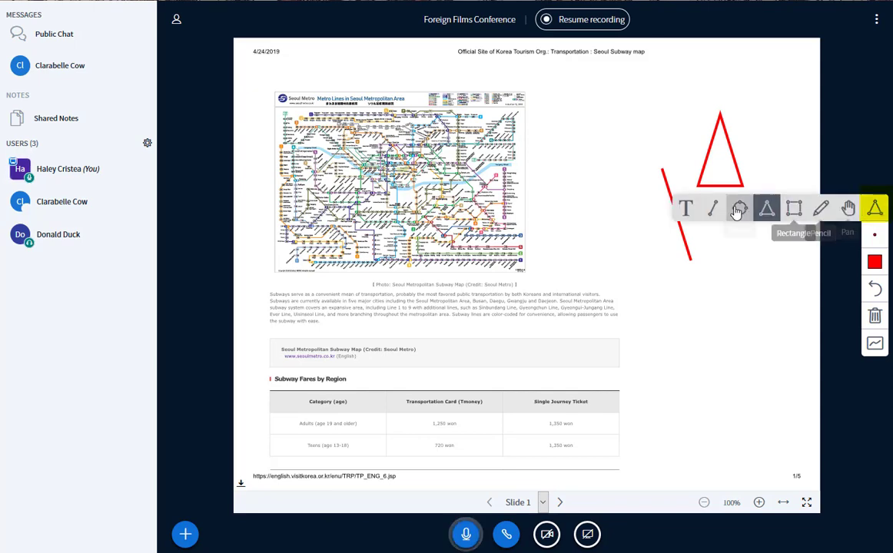
click(684, 208)
scroll(560, 134, up, 2)
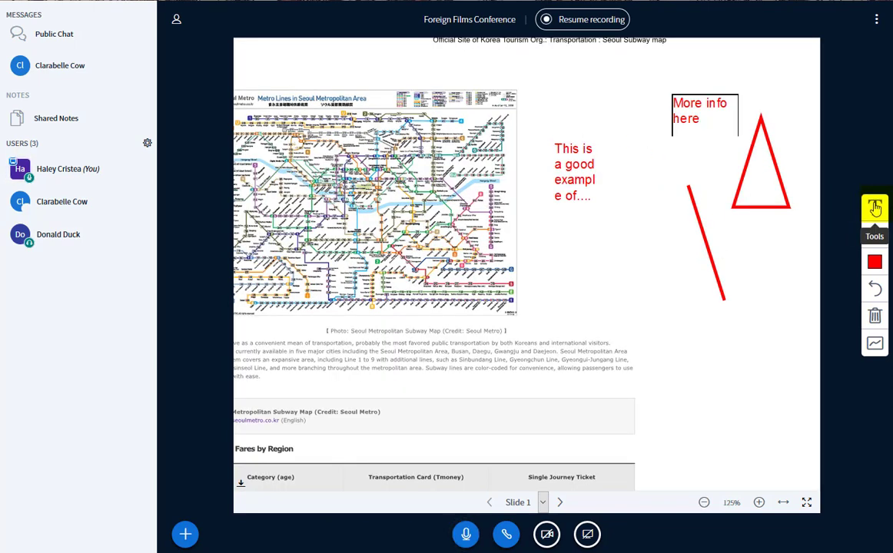
Step: With the Pencil, draw a red arrow pointing at the subway map's right edge and circle an area within the map
click(875, 207)
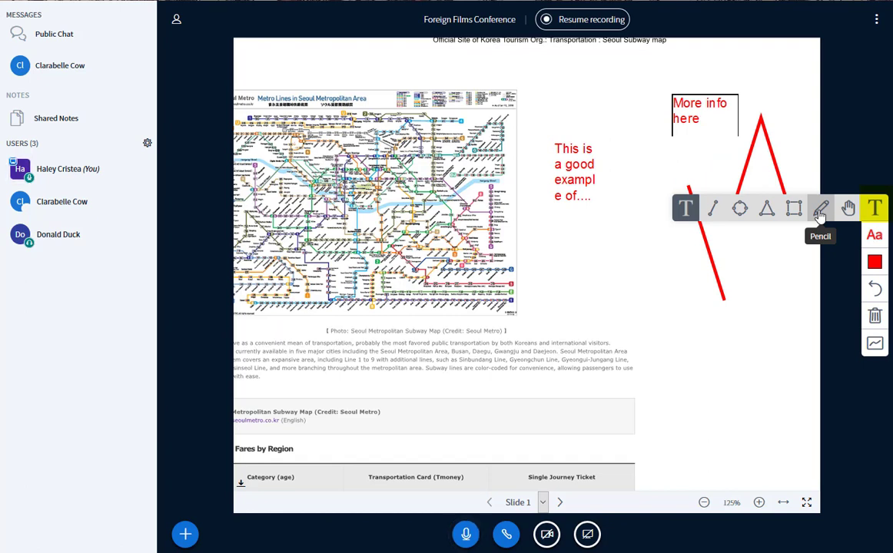
click(821, 209)
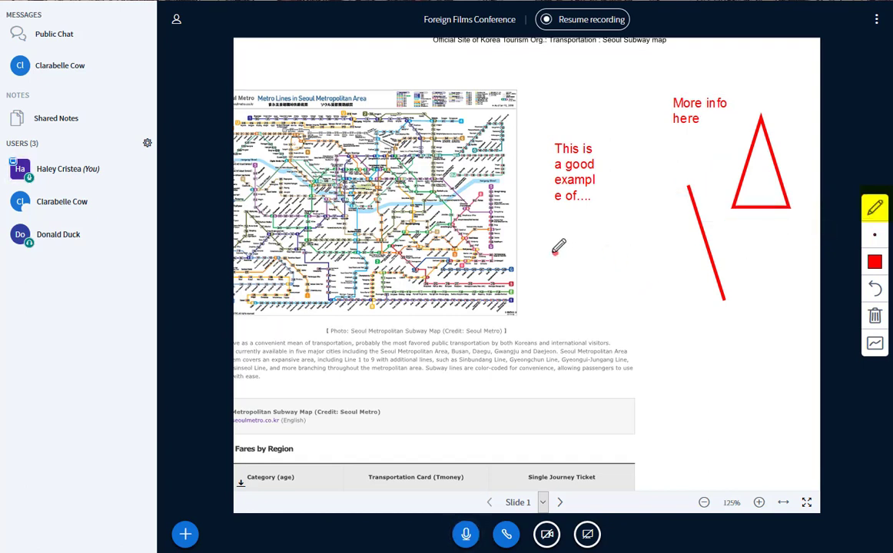
mouse_move(589, 233)
mouse_down()
mouse_move(508, 226)
mouse_move(513, 232)
mouse_up()
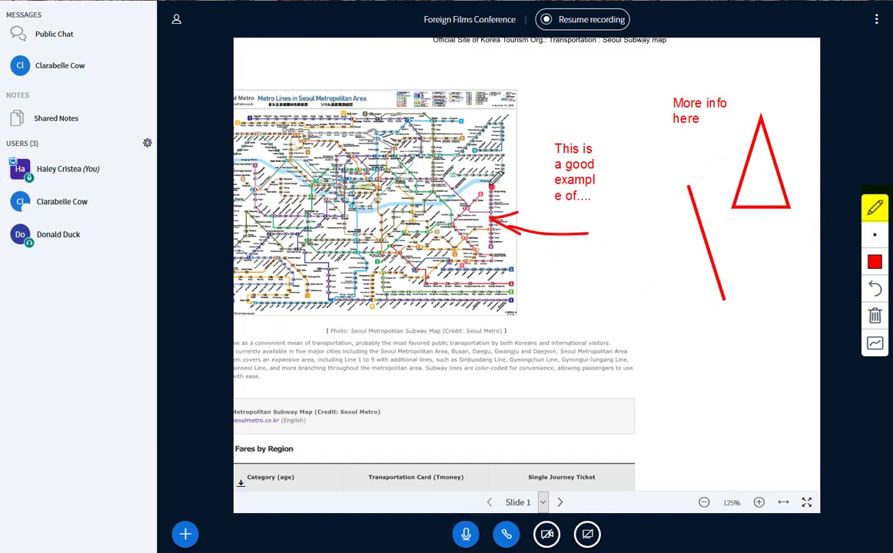
drag(455, 175, 461, 186)
Step: Set the drawing colour to dark blue, circle the upper part of the subway map, and scribble over the "This is a good example of...." note
click(883, 272)
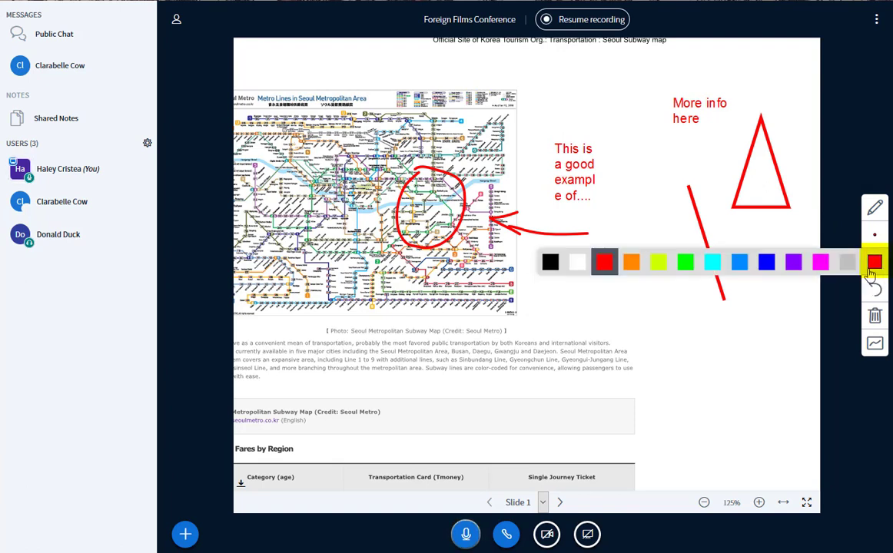
click(767, 261)
drag(425, 114, 431, 117)
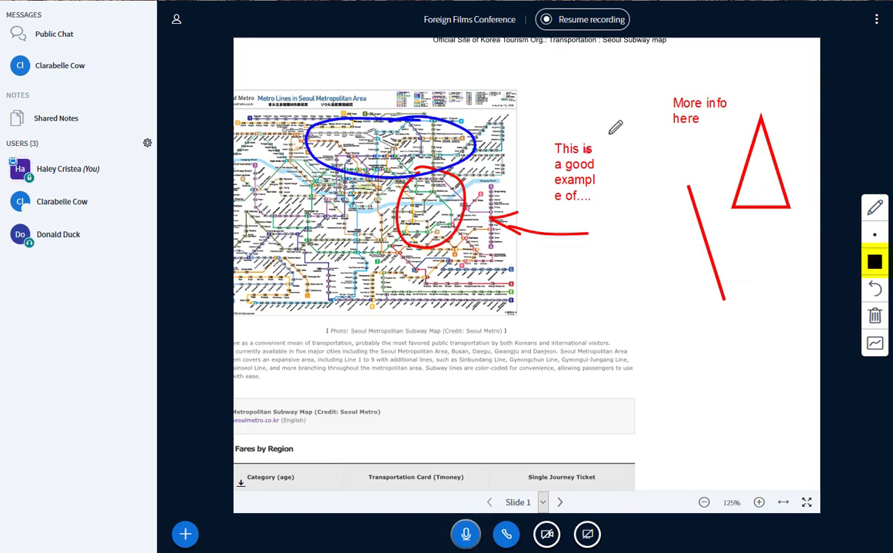
mouse_move(538, 142)
mouse_down()
mouse_move(634, 130)
mouse_move(553, 183)
mouse_move(591, 190)
mouse_up()
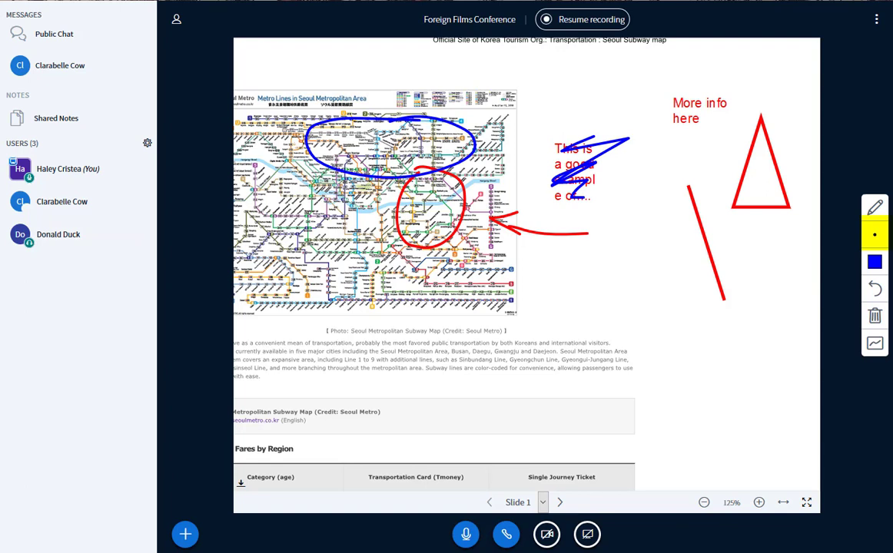
Step: Draw a loop around the map's caption with the thickest line, and a small loop to the right of the map with the thinnest line
click(875, 238)
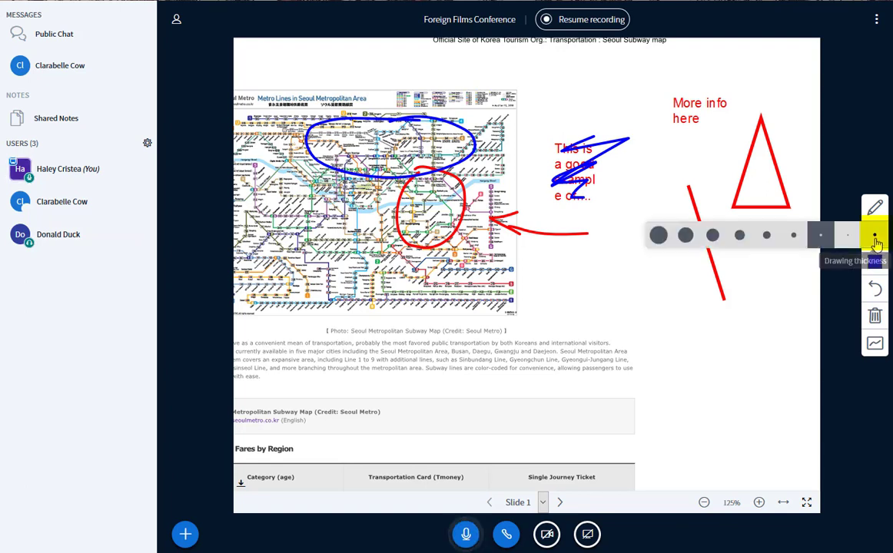
click(658, 235)
drag(465, 304, 482, 331)
click(875, 235)
click(847, 235)
drag(599, 284, 415, 268)
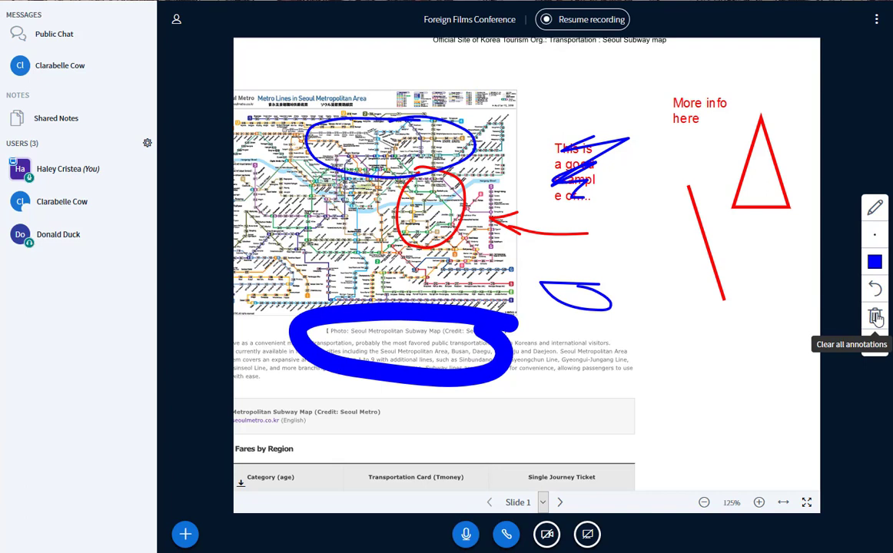
Step: Clear all annotations from the slide and turn on the multi-user whiteboard
click(876, 318)
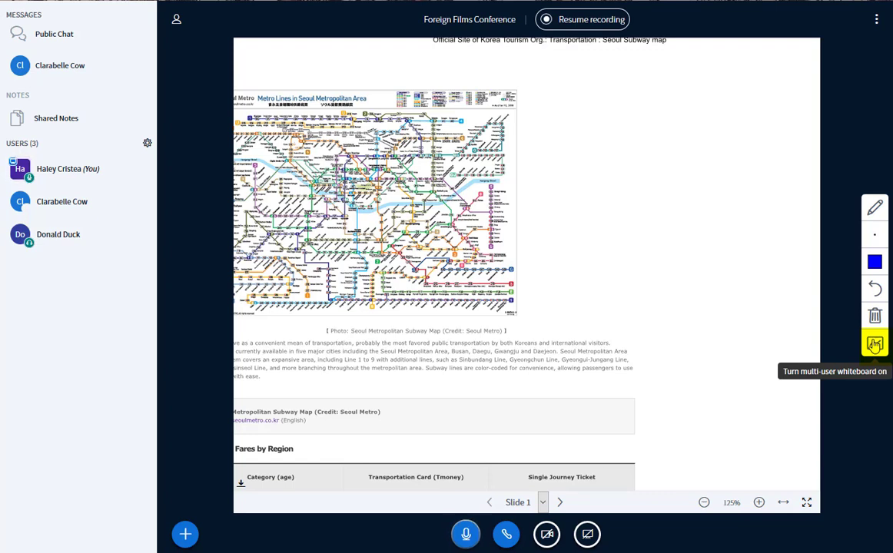
click(874, 345)
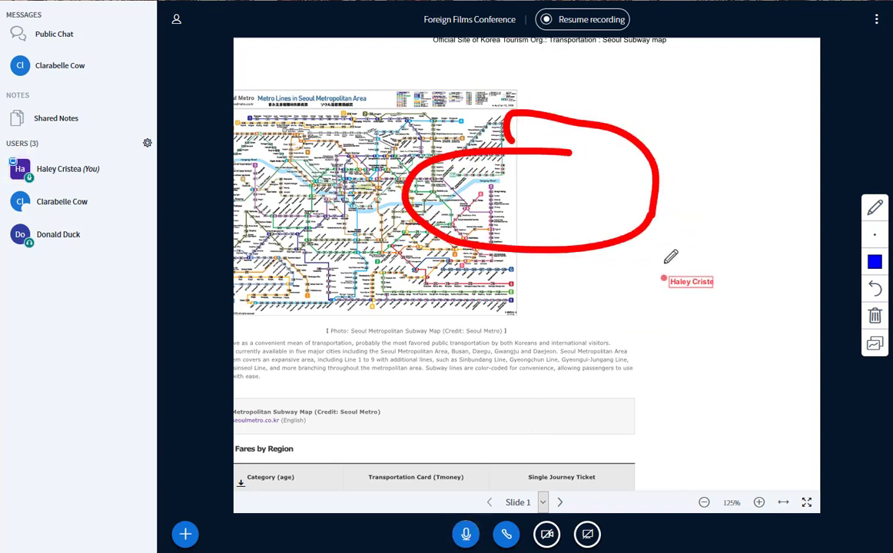
Step: Draw a thin blue loop below the thick red one, and clear all annotations from the slide
mouse_move(665, 261)
mouse_down()
mouse_move(618, 253)
mouse_move(593, 312)
mouse_move(684, 302)
mouse_up()
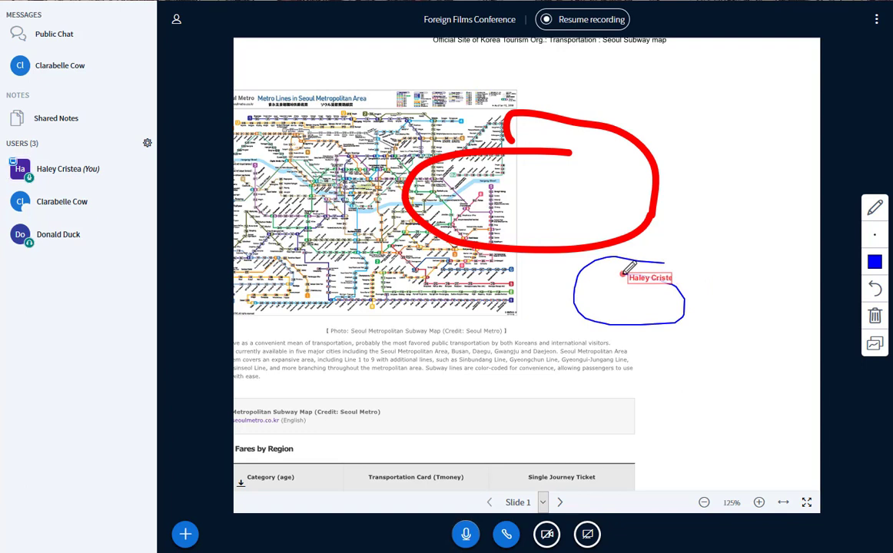
drag(622, 274, 662, 280)
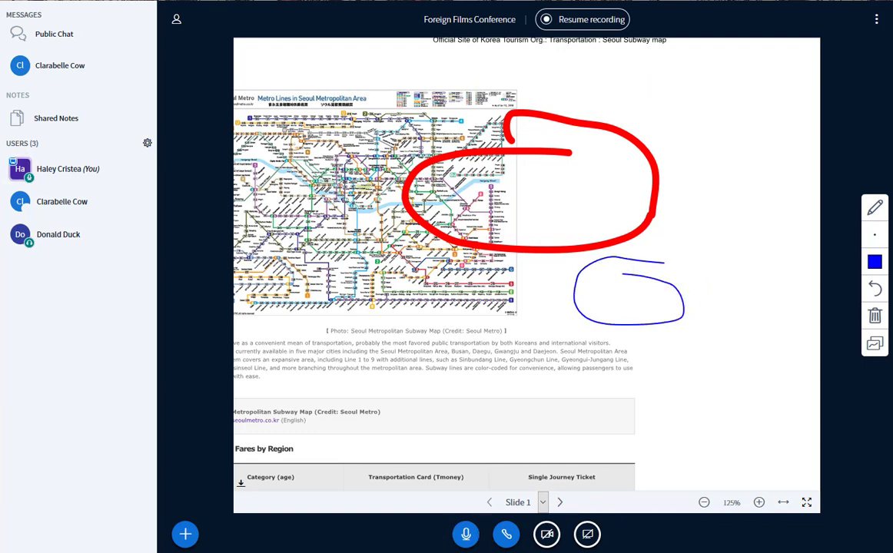
click(875, 316)
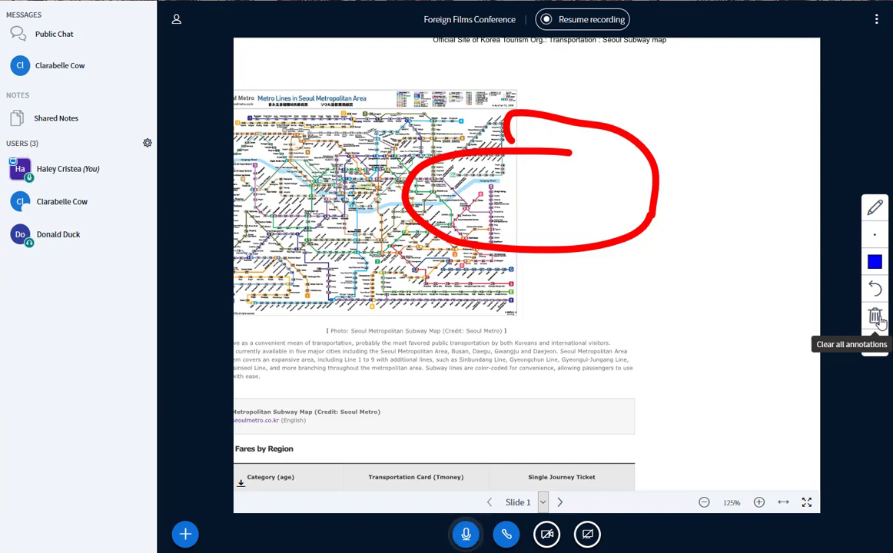
click(875, 317)
Step: Open the polling options, and start a quick A/B/C/D/E poll from the slide with the childhood pet question
click(186, 536)
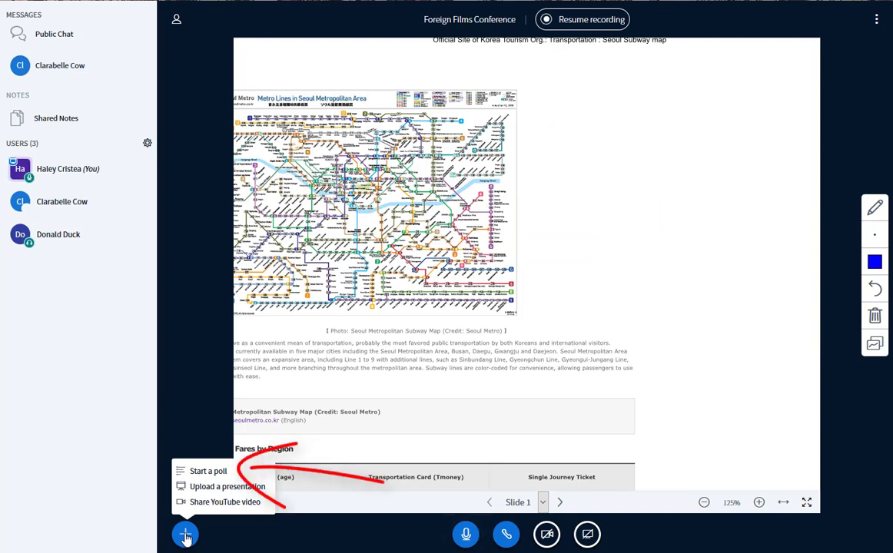
click(206, 471)
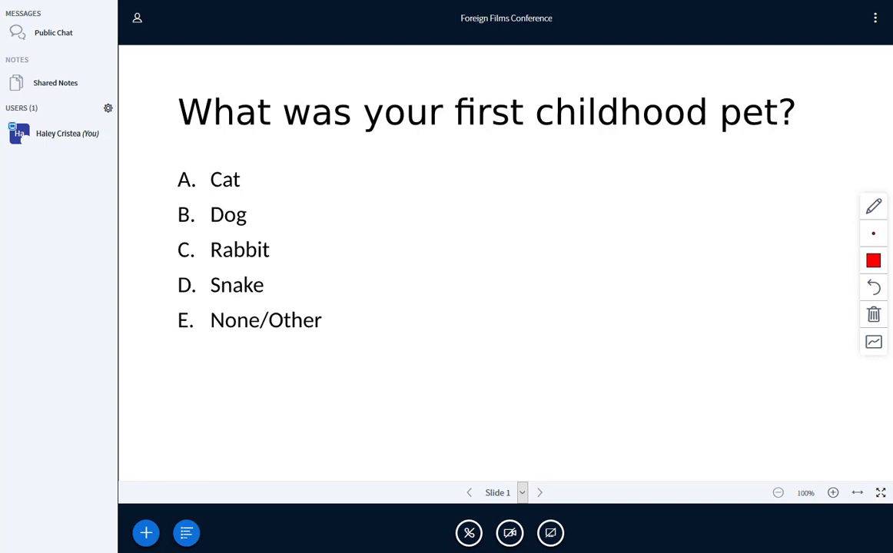
click(186, 533)
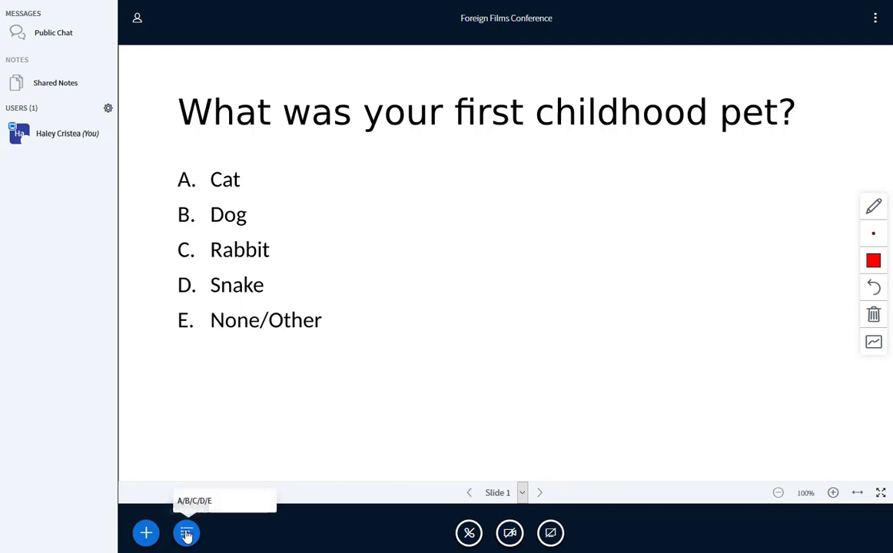
click(195, 500)
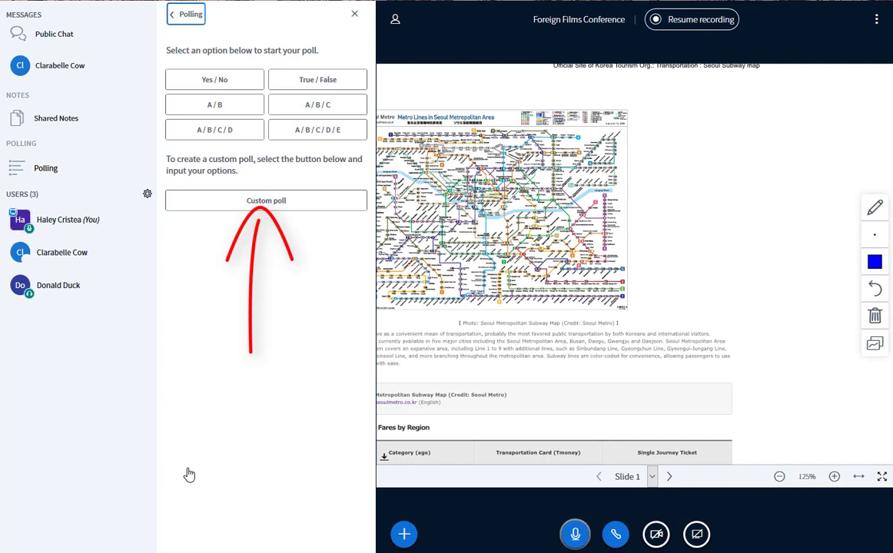
Step: Run a custom poll with the options Cat, Dog, Rabbit, Turtle and Other/None, and publish its results on the slide
click(212, 201)
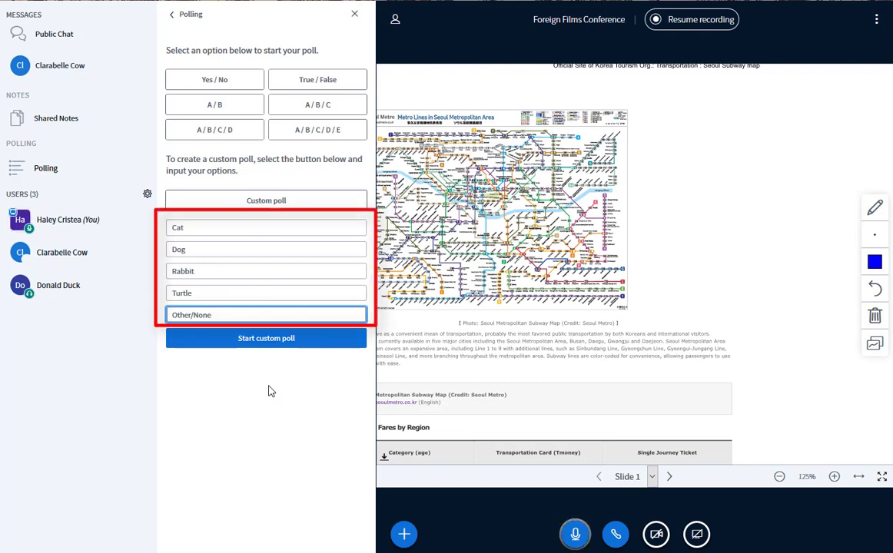
click(261, 338)
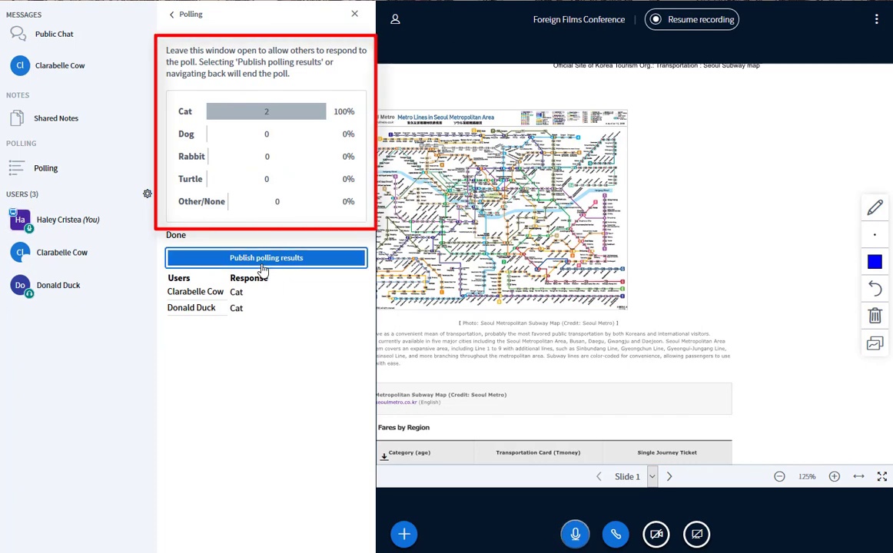
click(263, 261)
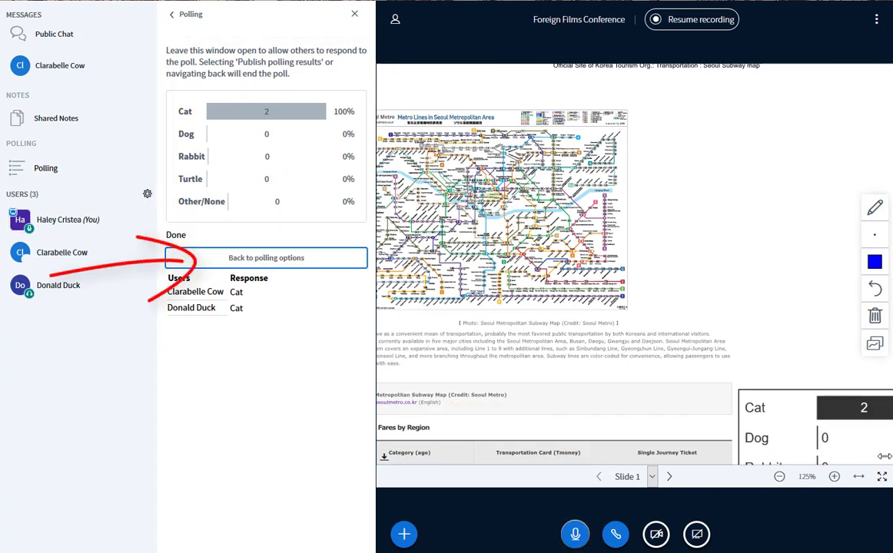
click(176, 21)
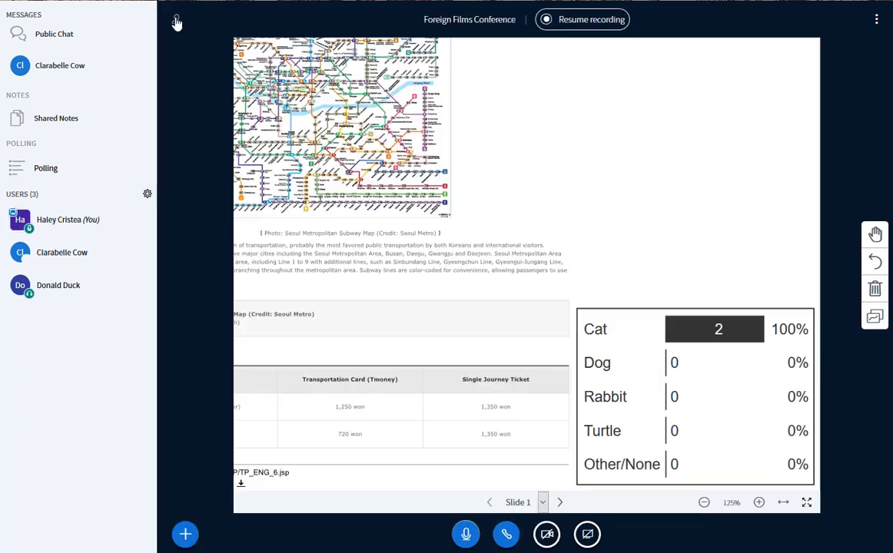
click(185, 534)
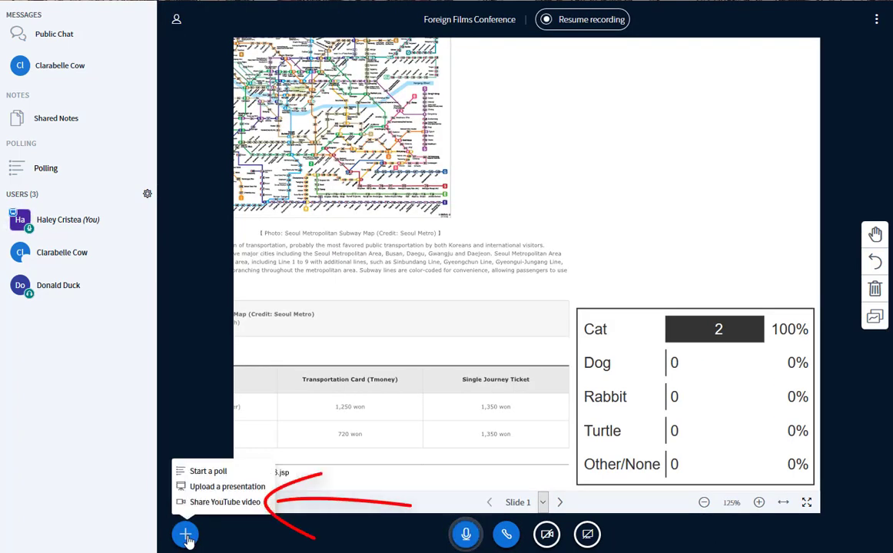
click(223, 502)
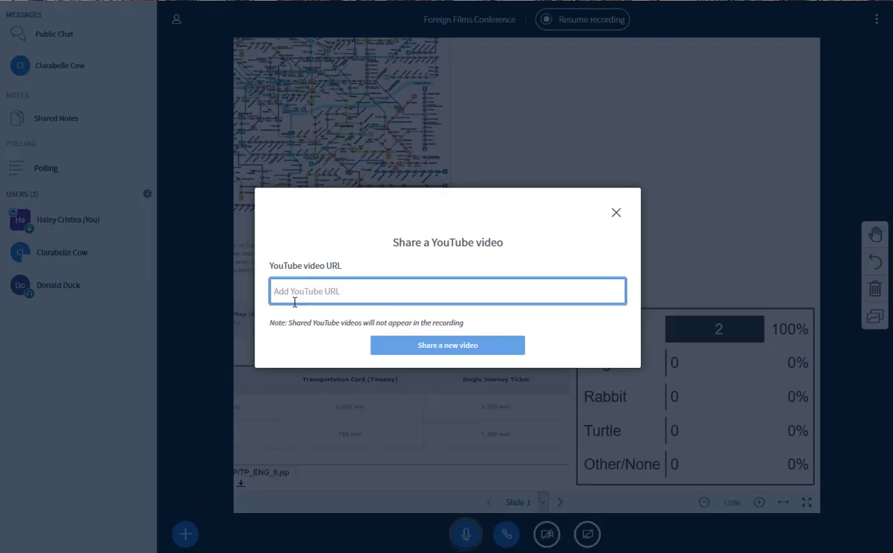
text(https://youtu.be/_J8XM1_rOTg)
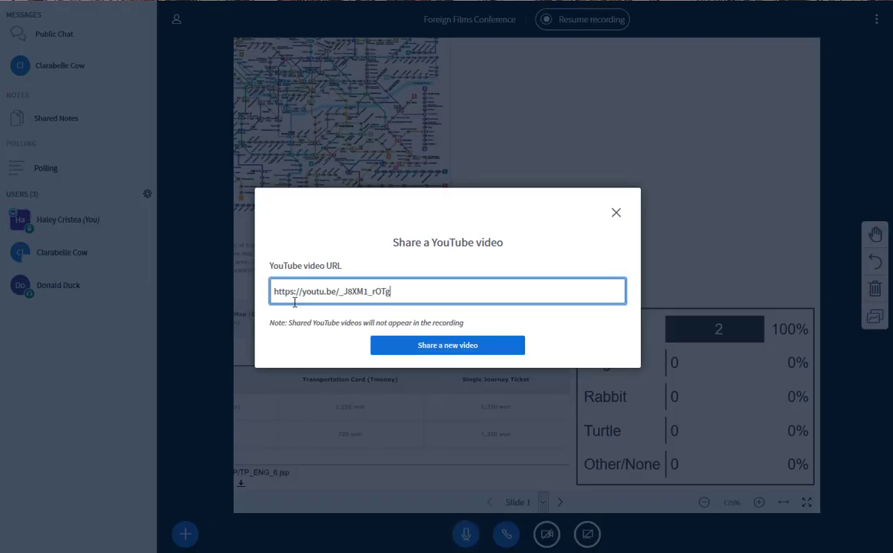
click(447, 345)
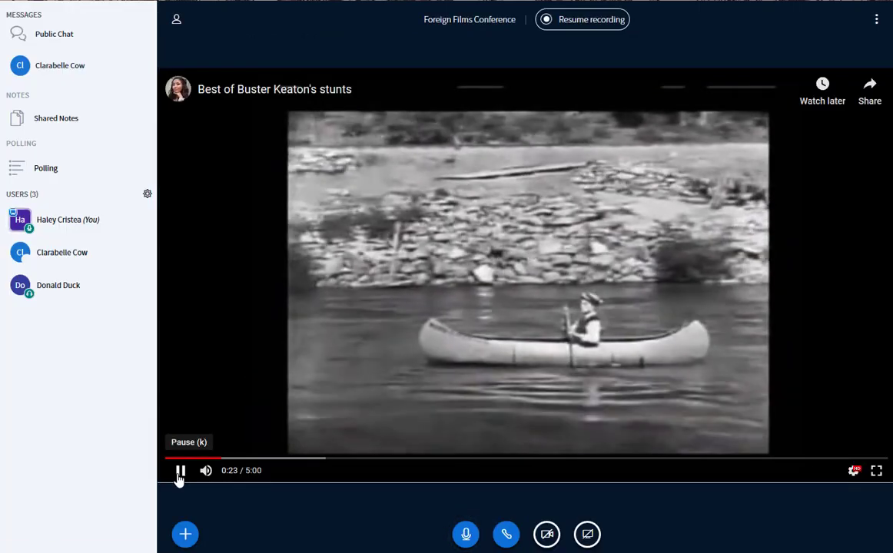
Step: Pause and resume the shared video, and skip forward through it to 0:54, 1:15 and a later point
click(179, 471)
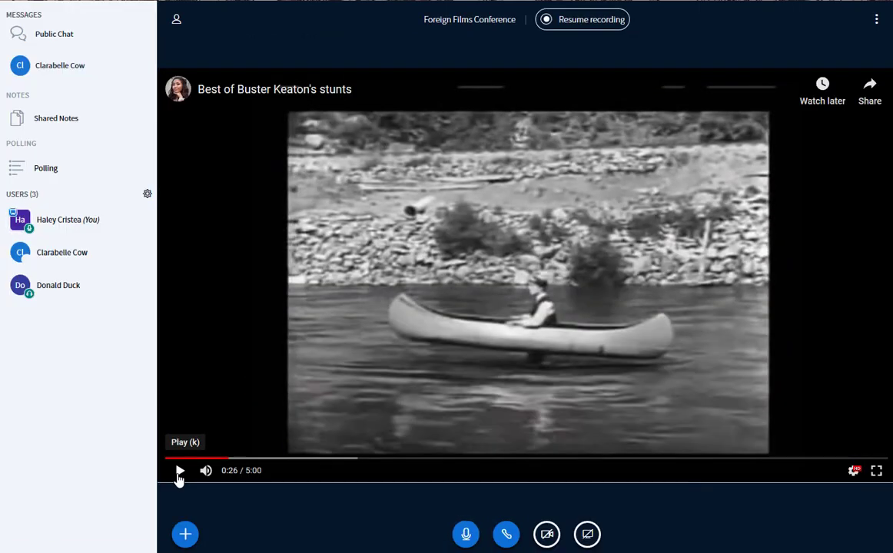
click(179, 471)
click(255, 458)
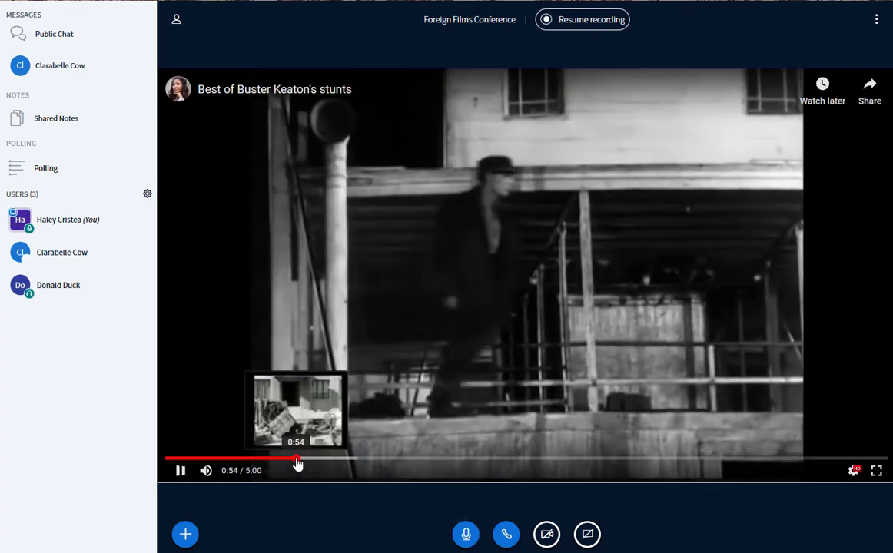
click(297, 459)
click(347, 460)
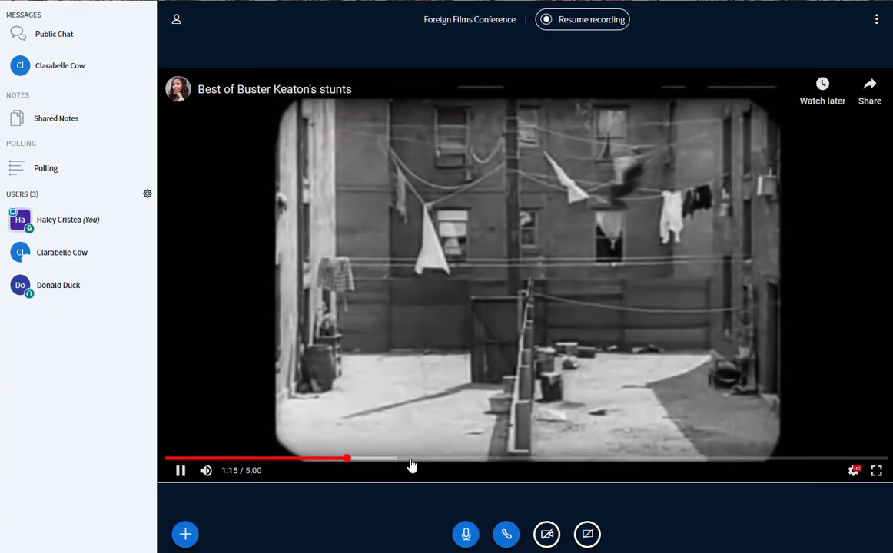
click(411, 461)
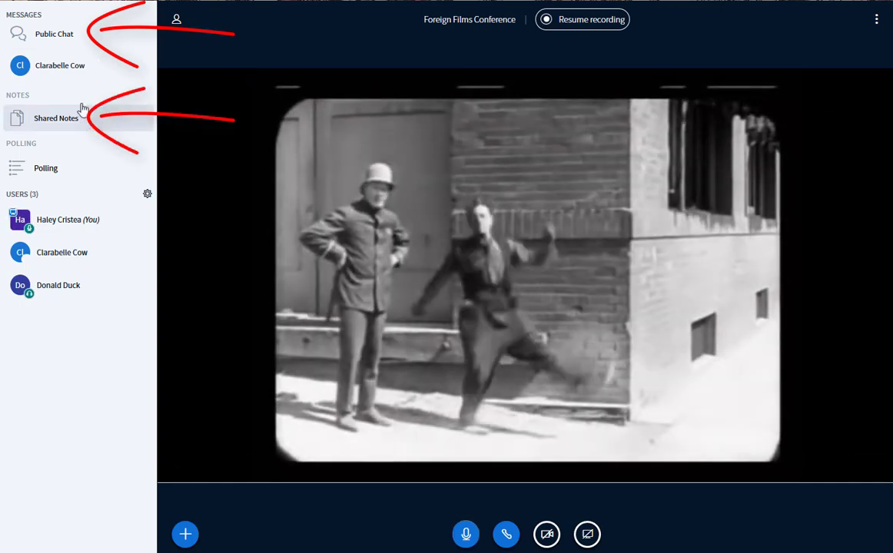
Step: View the Public Chat and the Shared Notes alongside the playing video, and bring up the presenter actions
click(68, 48)
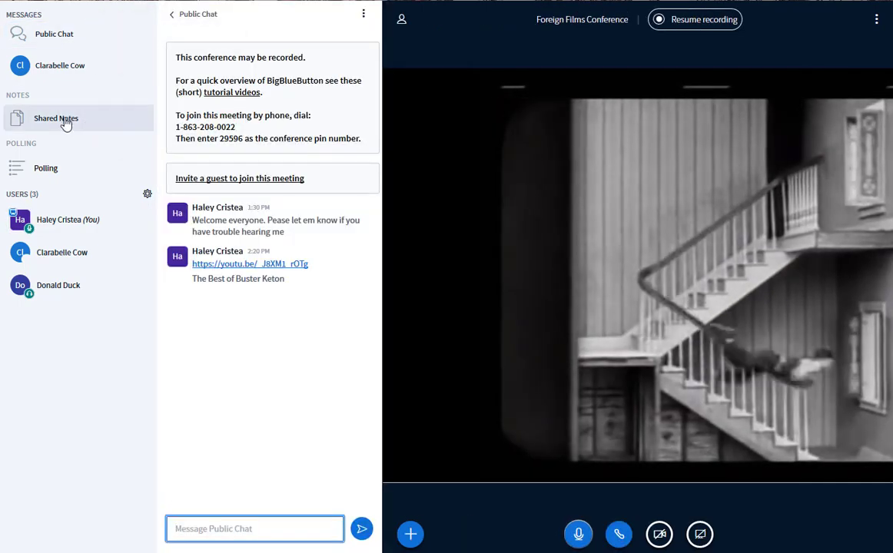
click(67, 123)
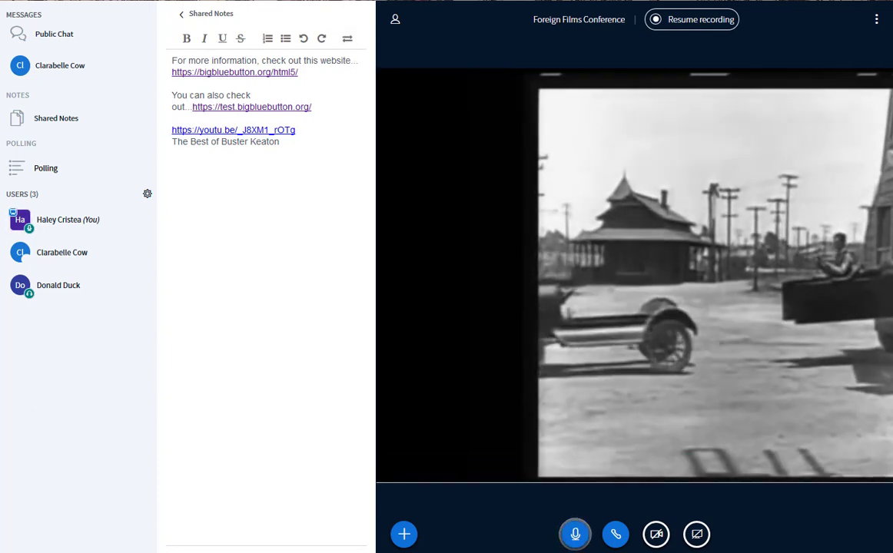
click(403, 534)
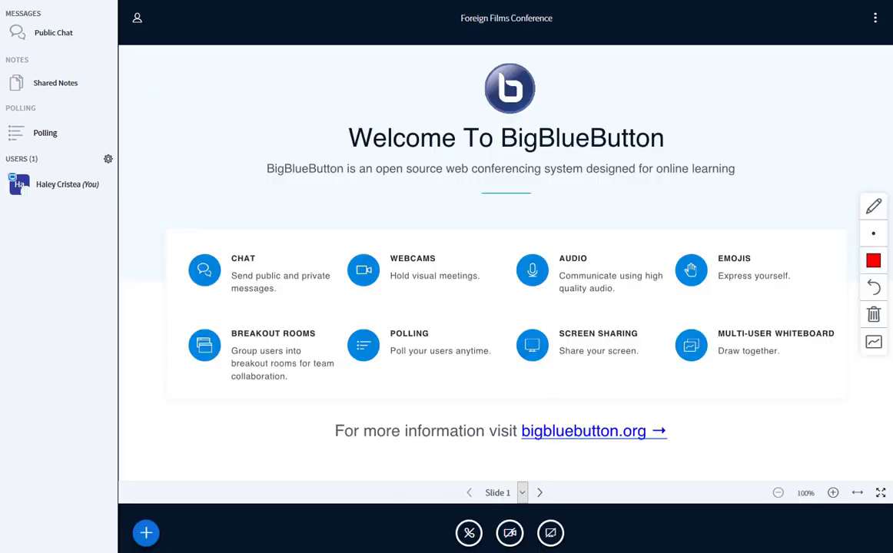
Step: Share Screen 1 with the conference and allow the browser to access it
click(550, 533)
click(318, 40)
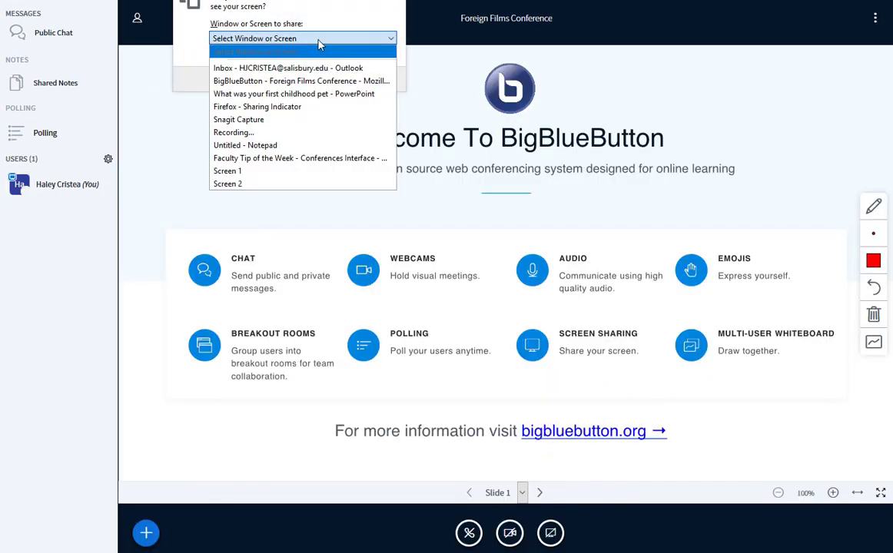
click(276, 170)
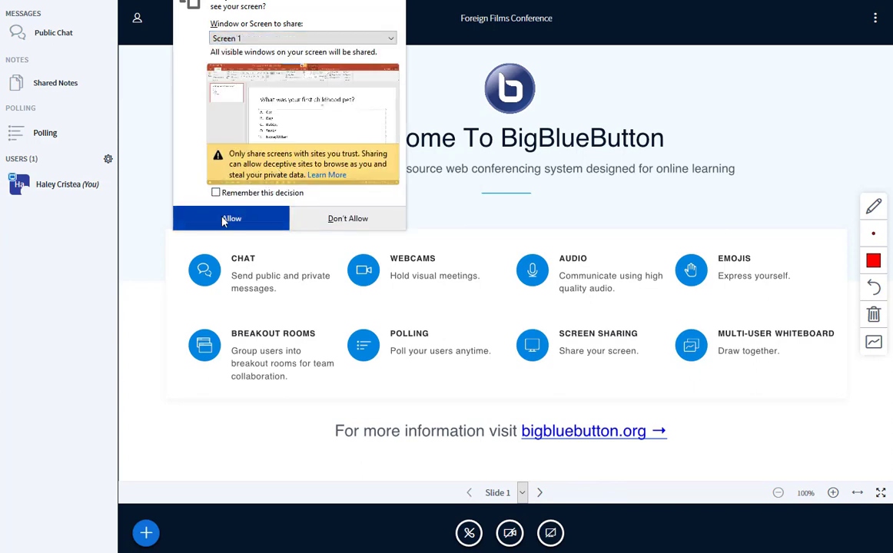
click(223, 219)
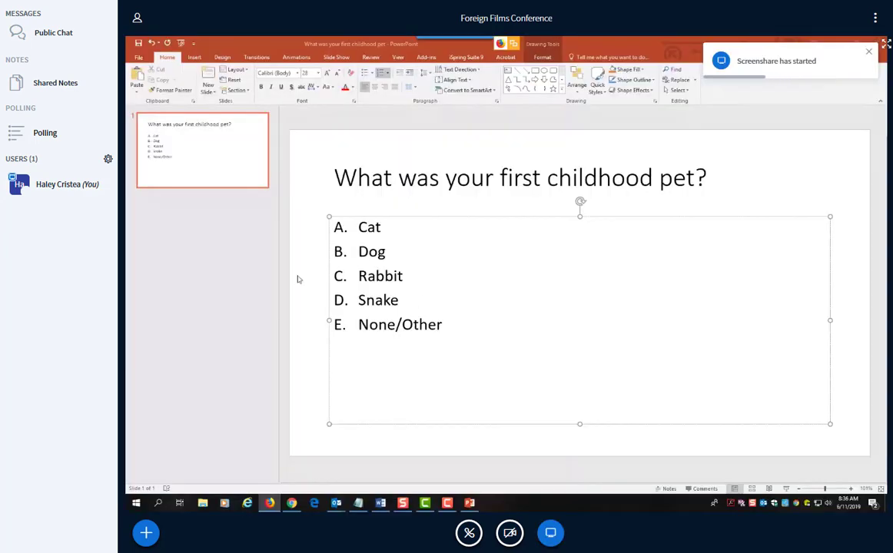
Step: Replace answer E on the shared PowerPoint slide with "Turtle", and stop the screen share
double_click(379, 300)
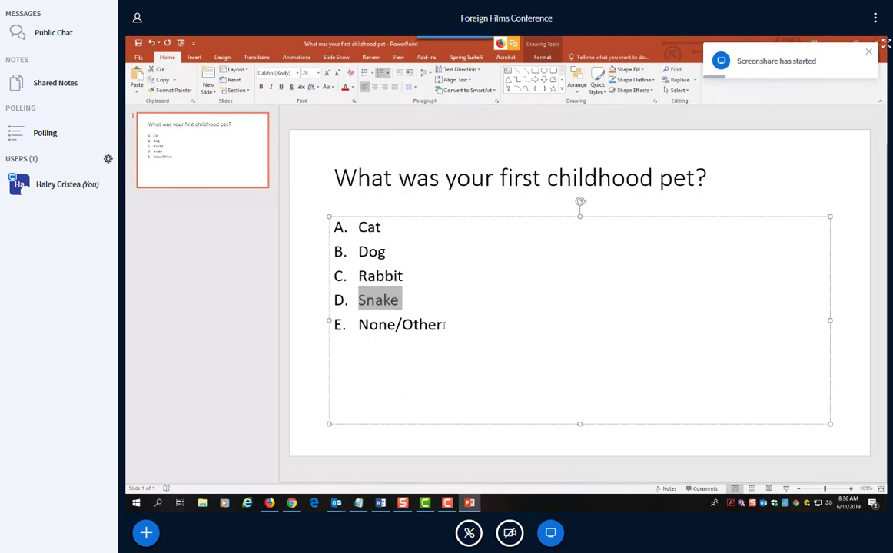
double_click(380, 327)
text(Turtle)
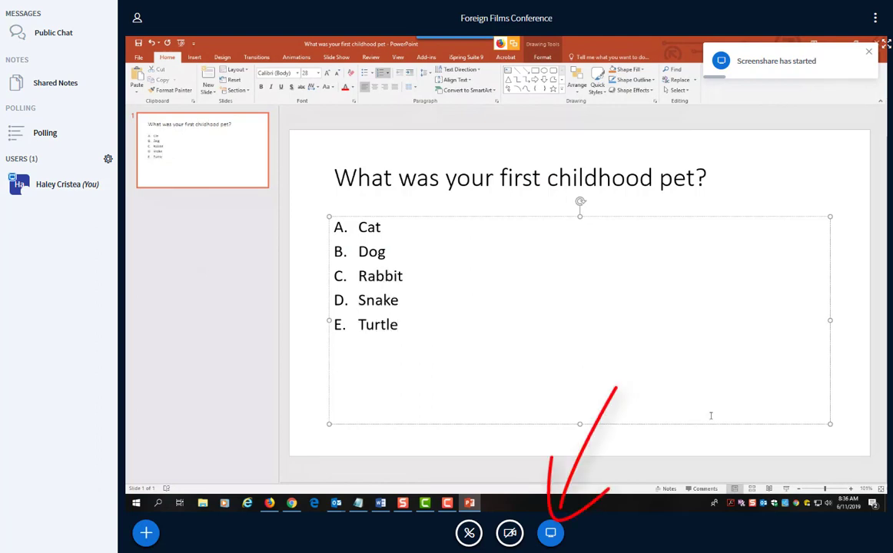
click(550, 532)
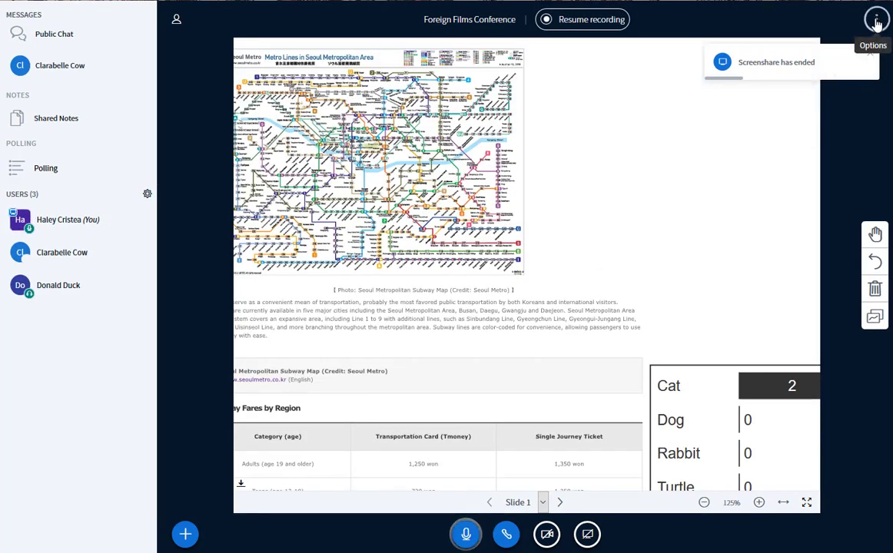
Step: End the meeting from within the conference, and end the Foreign Films Conference on the Canvas course's Conferences page
click(877, 22)
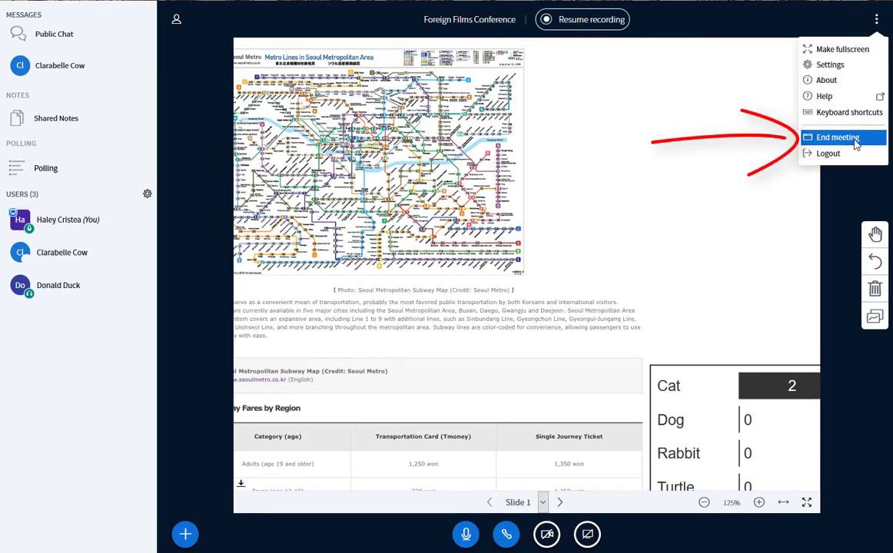
click(855, 143)
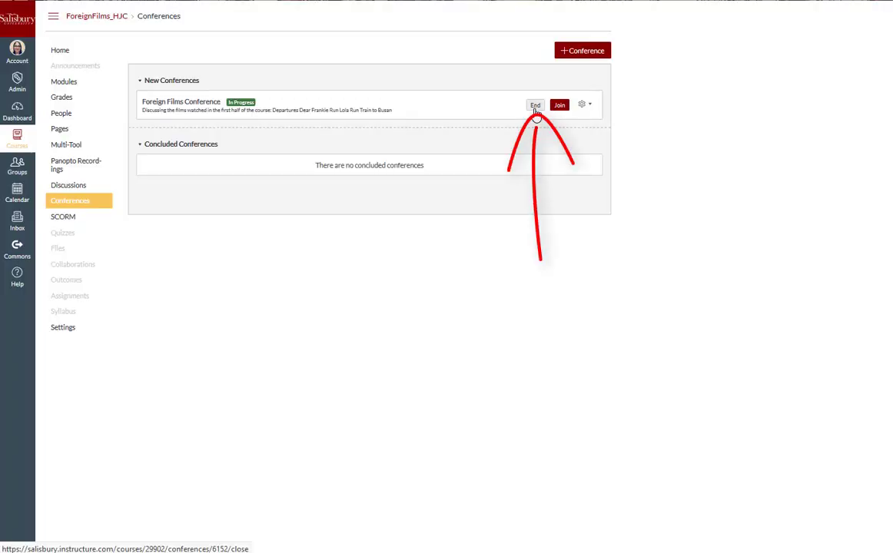
click(534, 106)
click(440, 228)
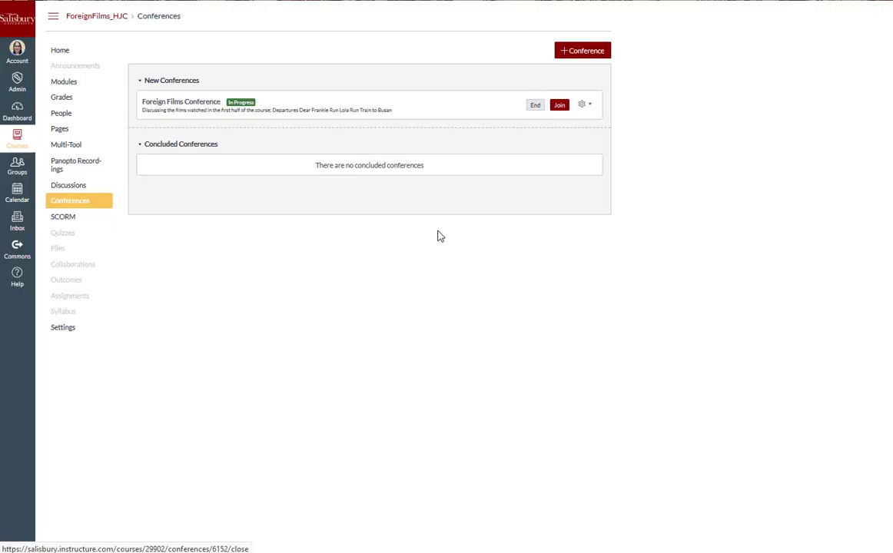